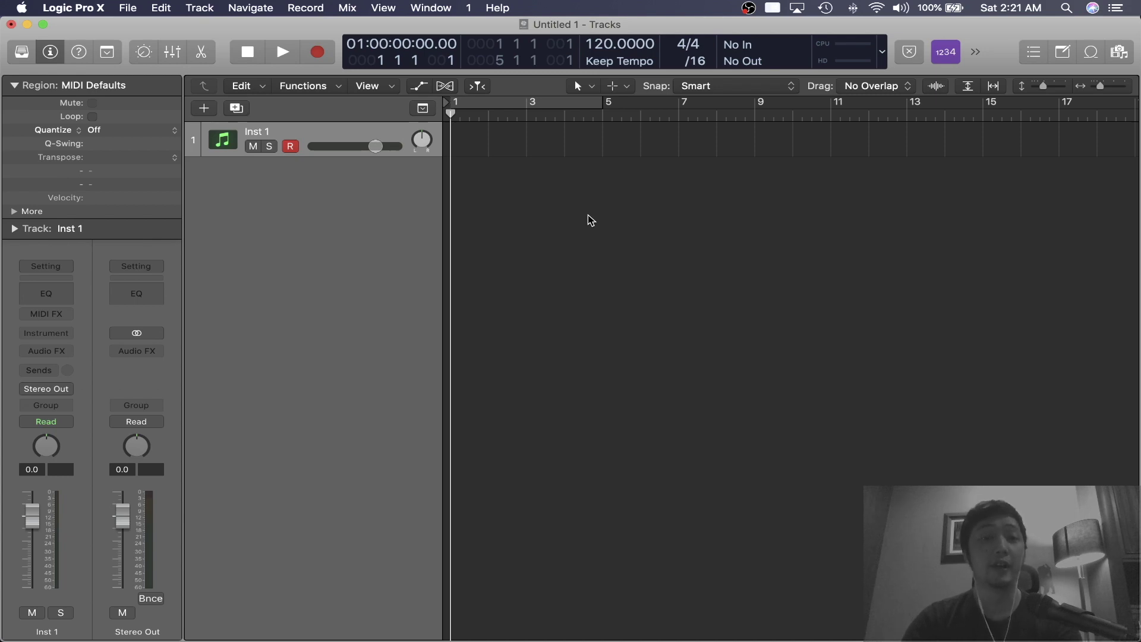
# - Load Alchemy on Inst 1 from the mixer and initialize it to the Default preset
pyautogui.press('x')
pyautogui.click(284, 307)
pyautogui.press('Escape')
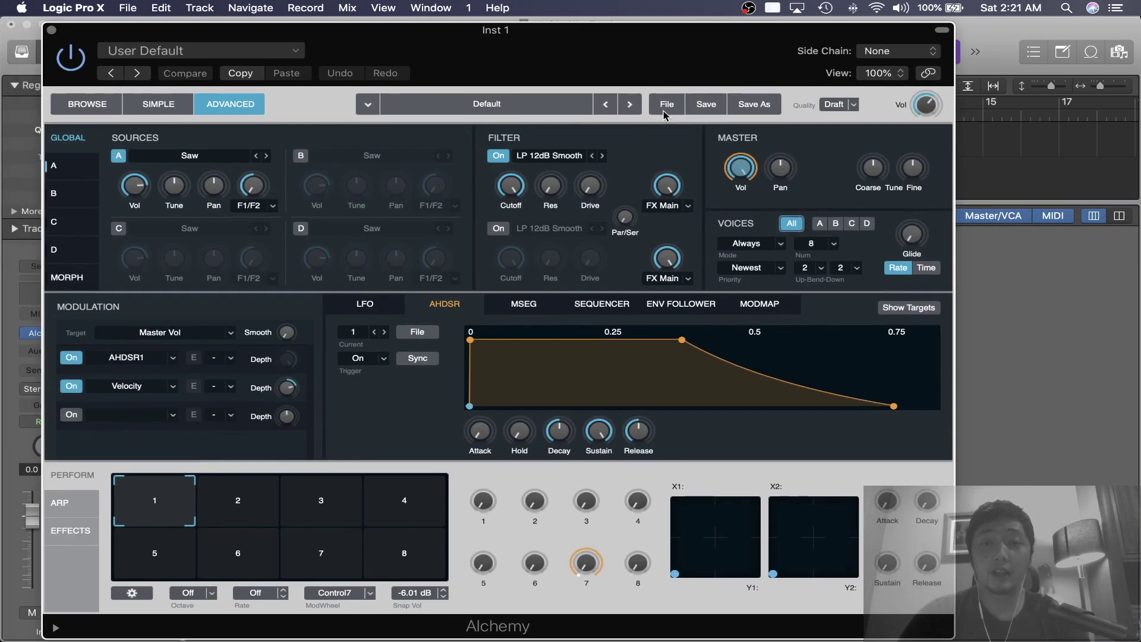
pyautogui.click(667, 104)
pyautogui.click(698, 149)
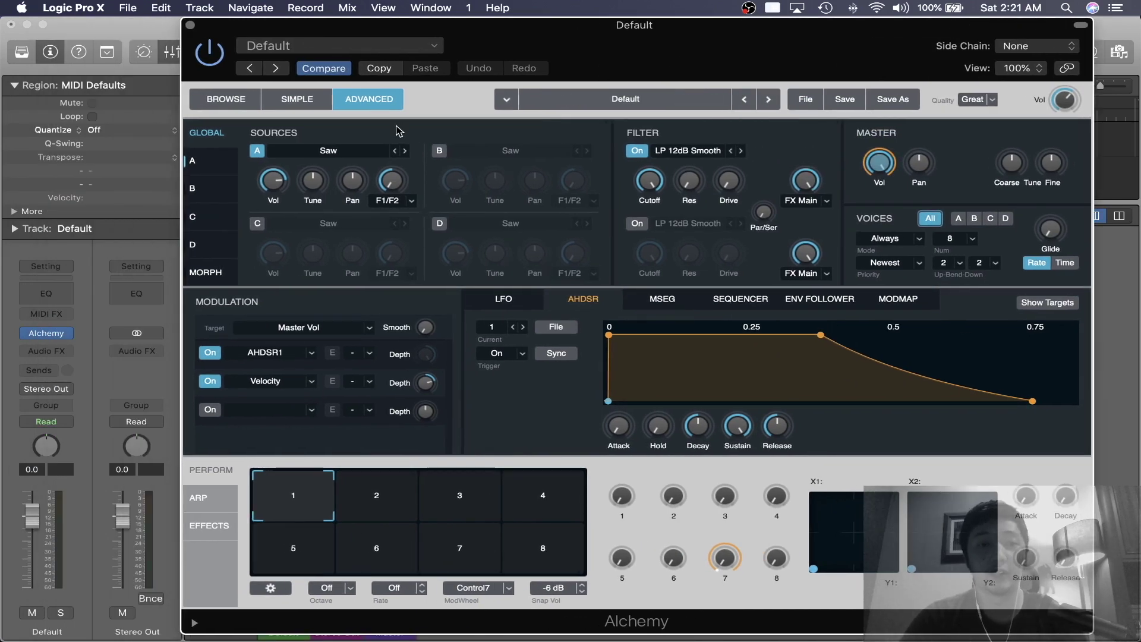
# - Toggle source A off and on, then choose Import Audio from its Saw menu
pyautogui.click(258, 151)
pyautogui.click(258, 151)
pyautogui.click(337, 155)
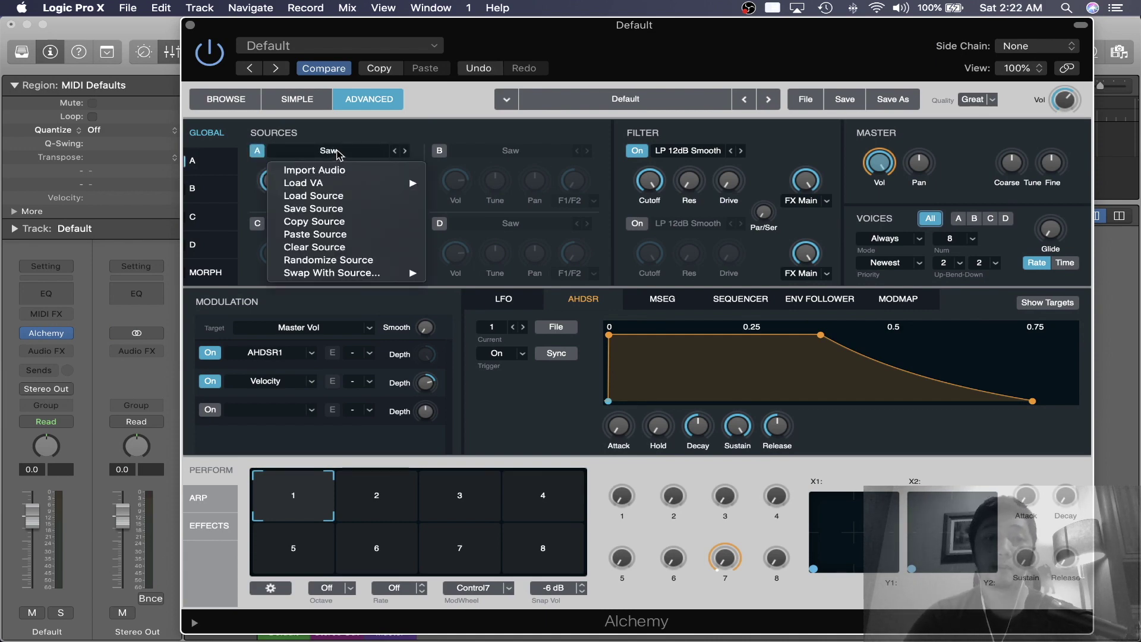
pyautogui.click(315, 170)
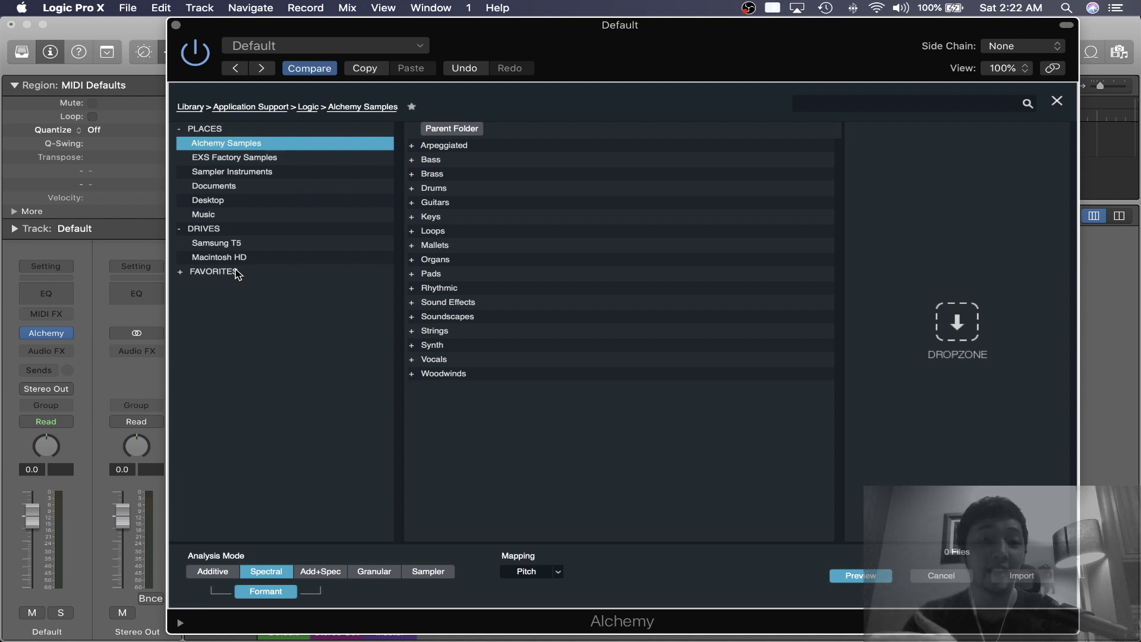
# - Browse the Samsung T5 drive through Library 2, *Samples and Internet Crate into Noiiz
pyautogui.click(235, 246)
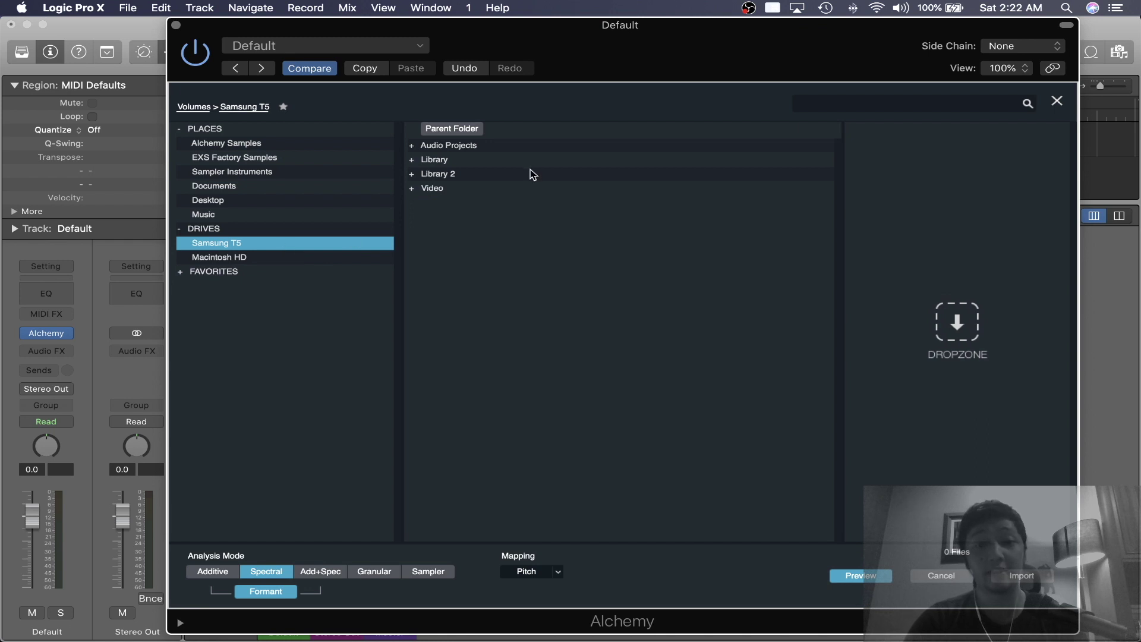
pyautogui.click(462, 176)
pyautogui.doubleClick(473, 175)
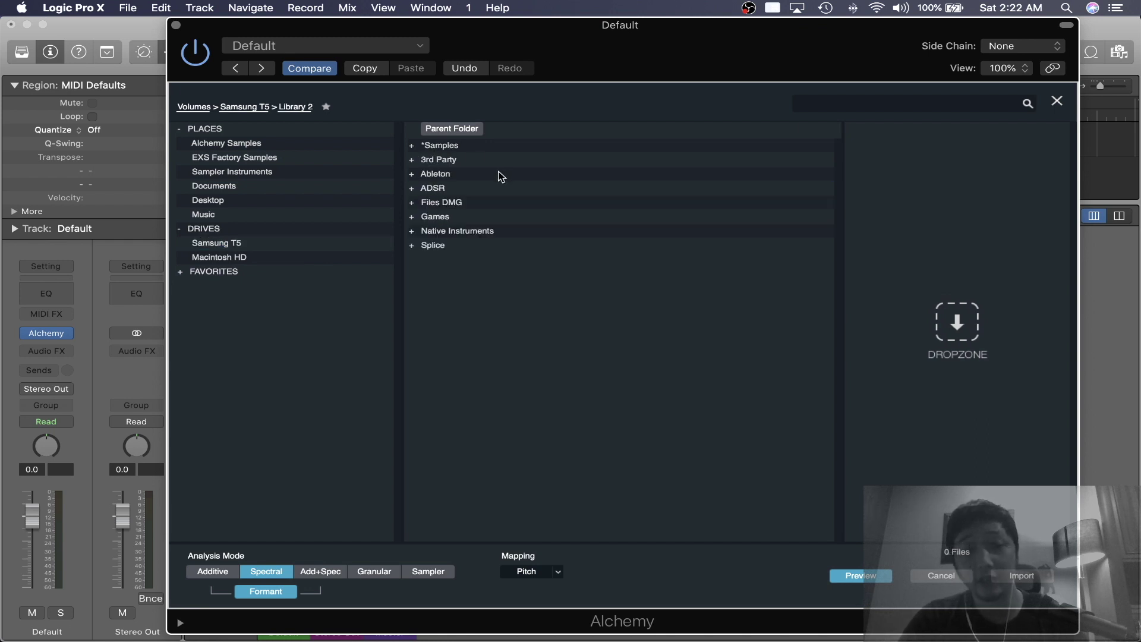
pyautogui.click(471, 147)
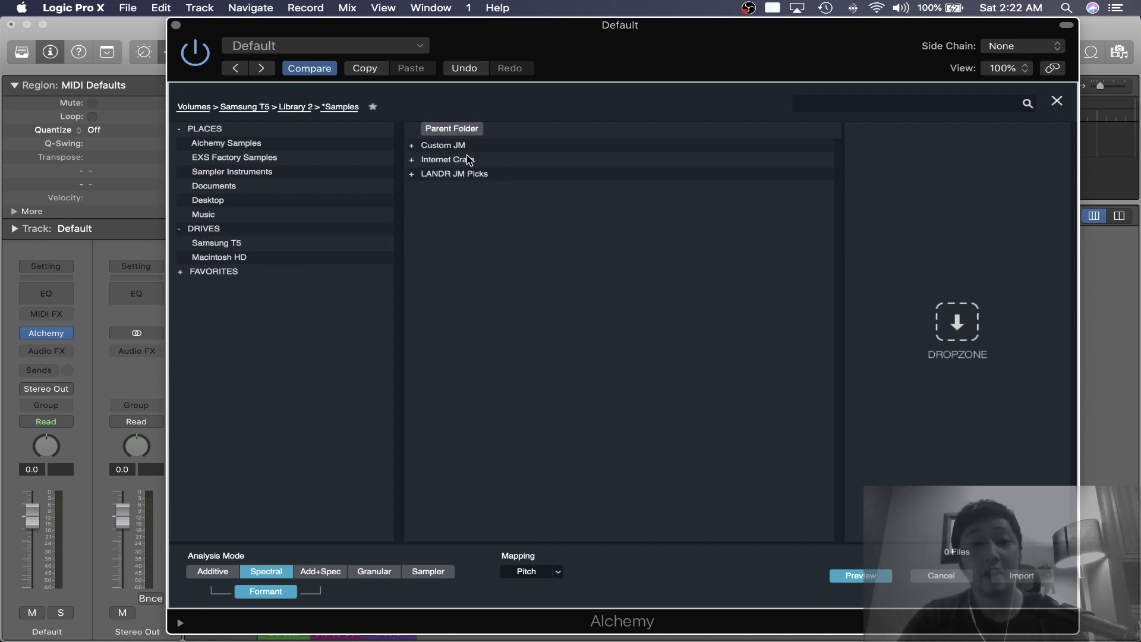
pyautogui.doubleClick(472, 161)
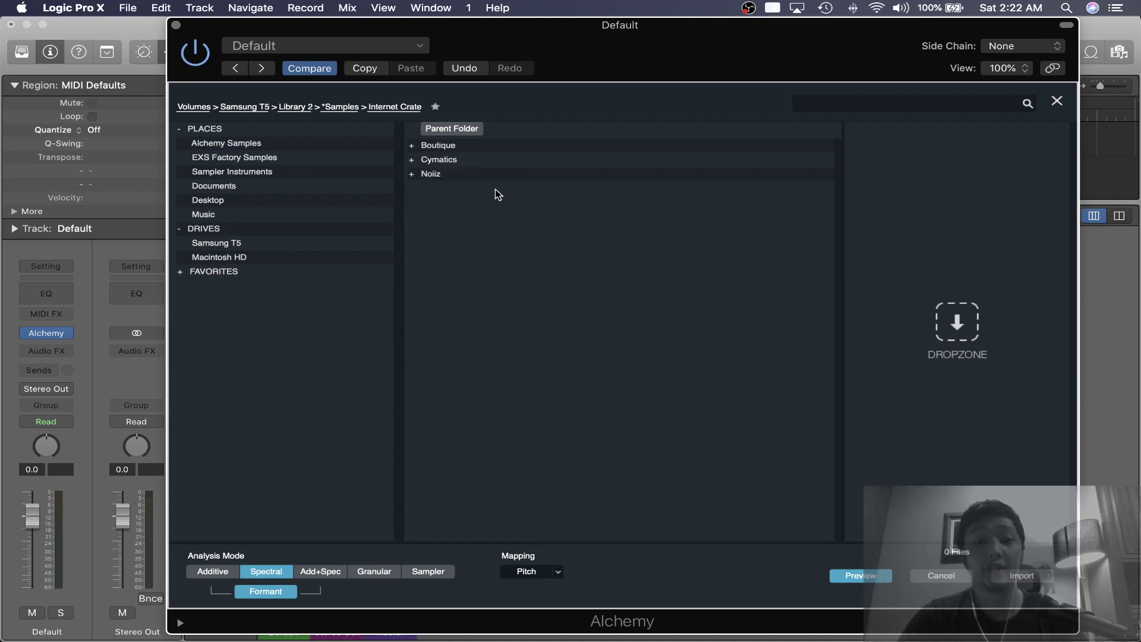
pyautogui.click(450, 173)
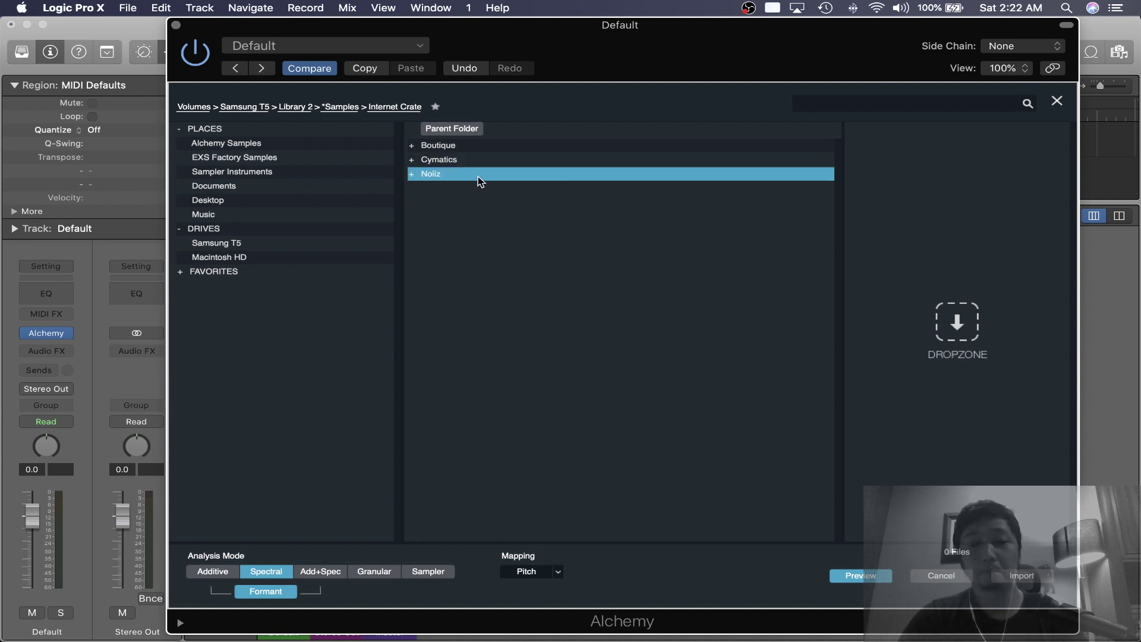
pyautogui.doubleClick(479, 176)
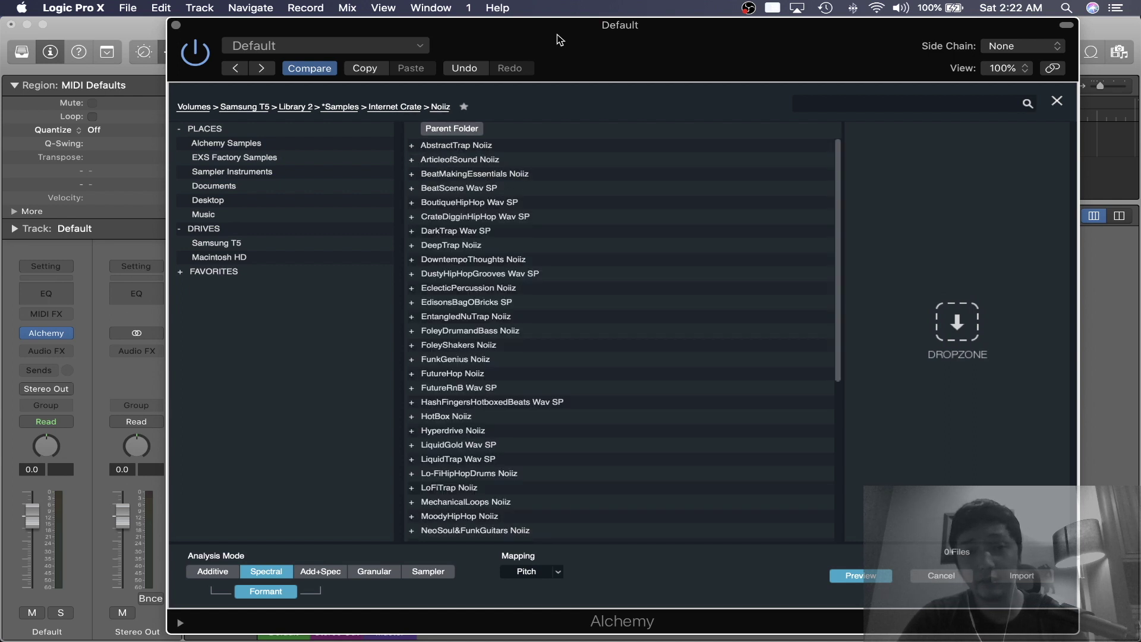
# - Star Noiiz as a favorite, reopen it from Favorites, and click into the search field
pyautogui.click(464, 108)
pyautogui.click(221, 272)
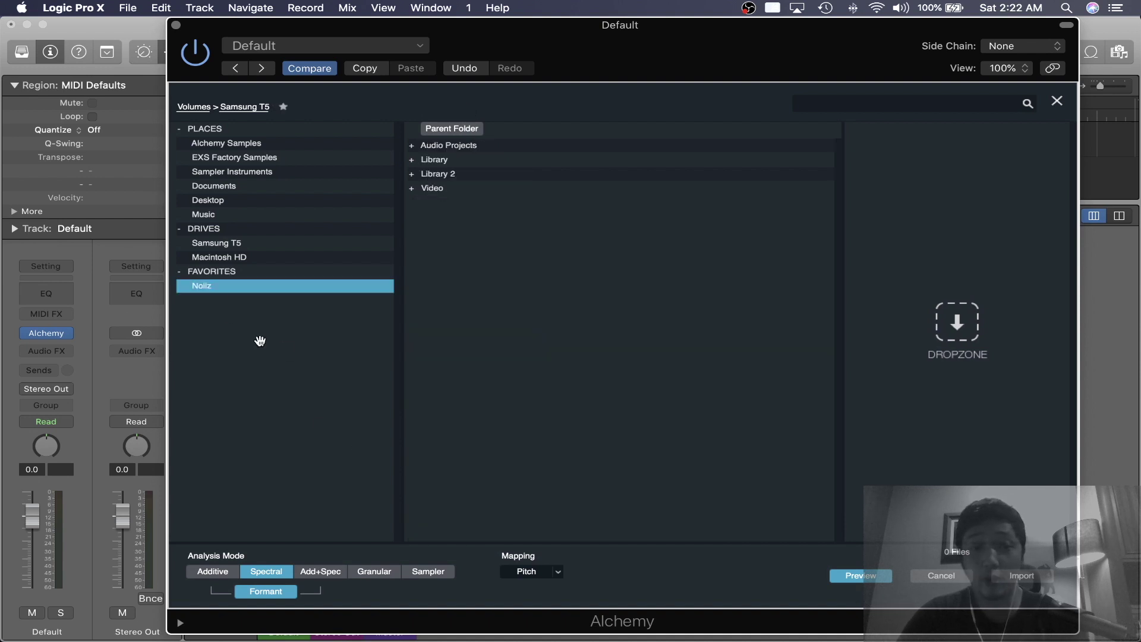
pyautogui.click(220, 286)
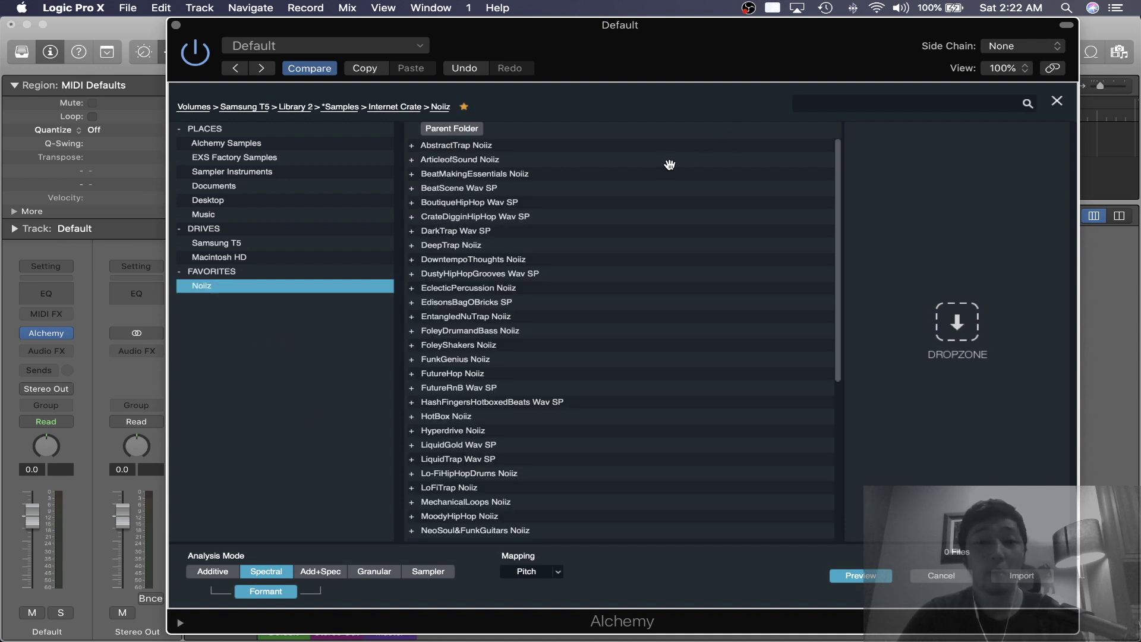
pyautogui.click(869, 102)
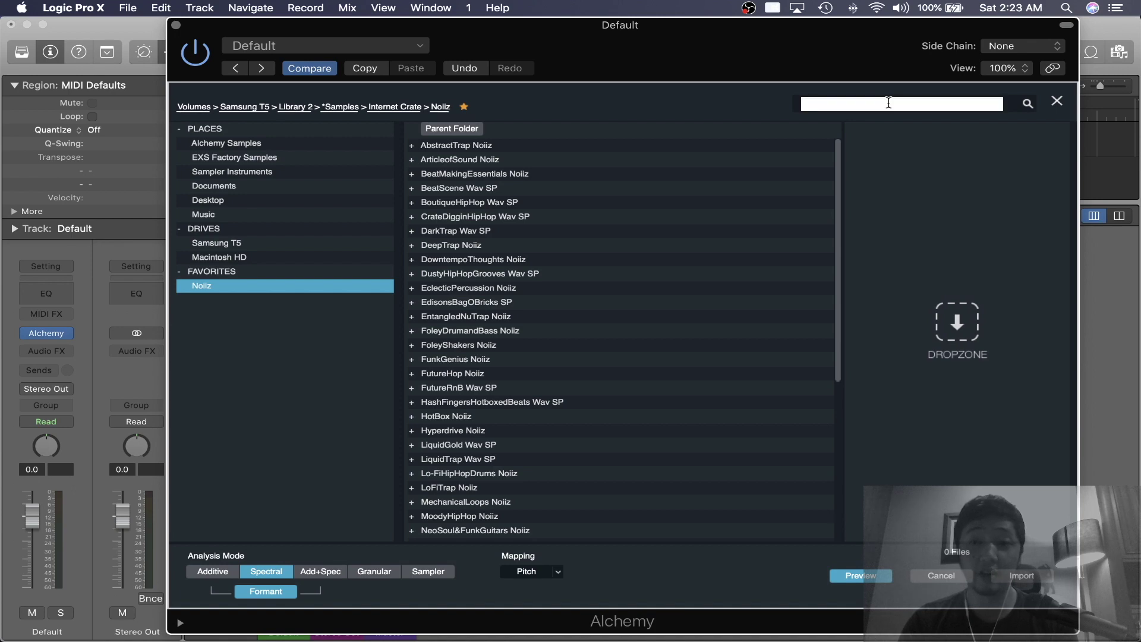
# - Search for kick and preview kicks from 07 Kick 13 through 33 Kick SP 02
pyautogui.write('ck')
pyautogui.press('Return')
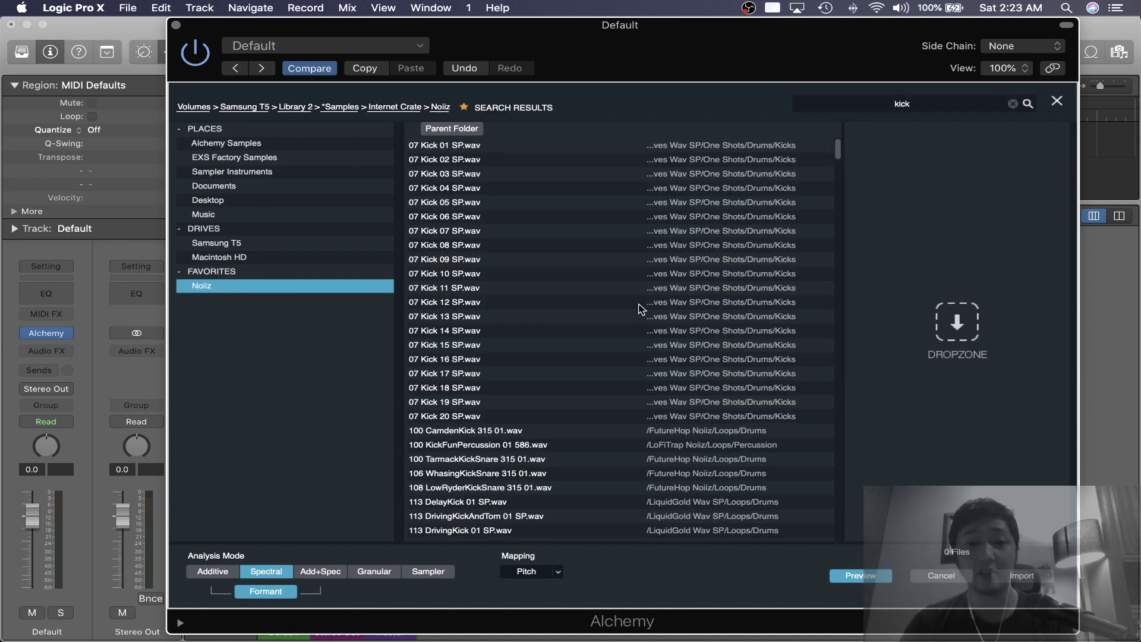
pyautogui.click(633, 315)
pyautogui.click(594, 360)
pyautogui.click(584, 416)
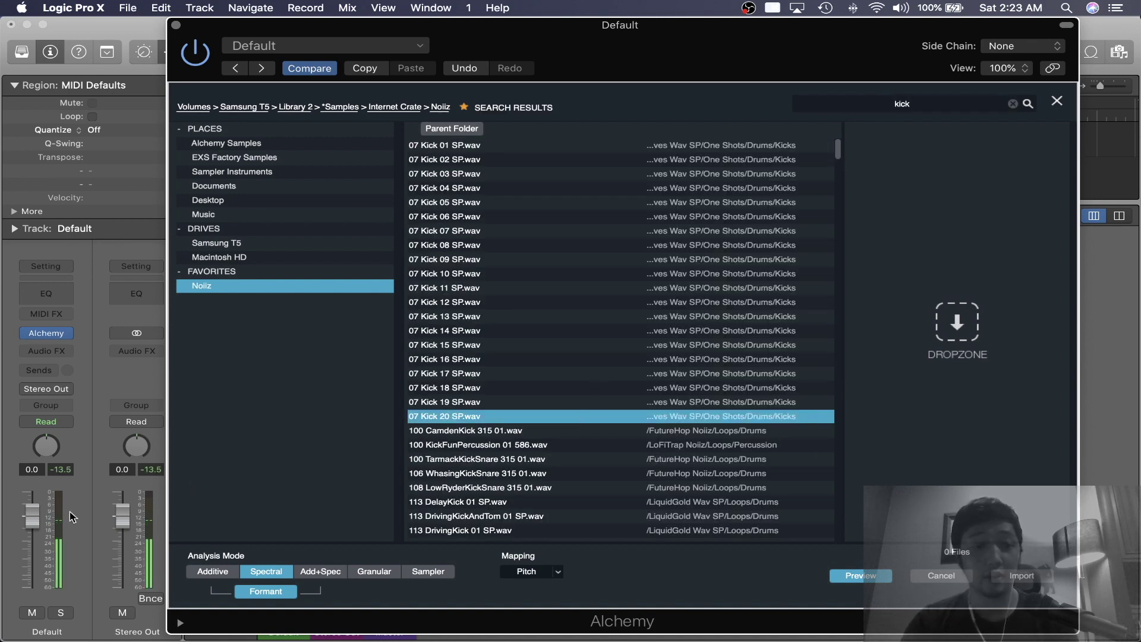
pyautogui.scroll(-2, 67, 518)
pyautogui.scroll(-10, 665, 321)
pyautogui.click(559, 324)
pyautogui.click(544, 422)
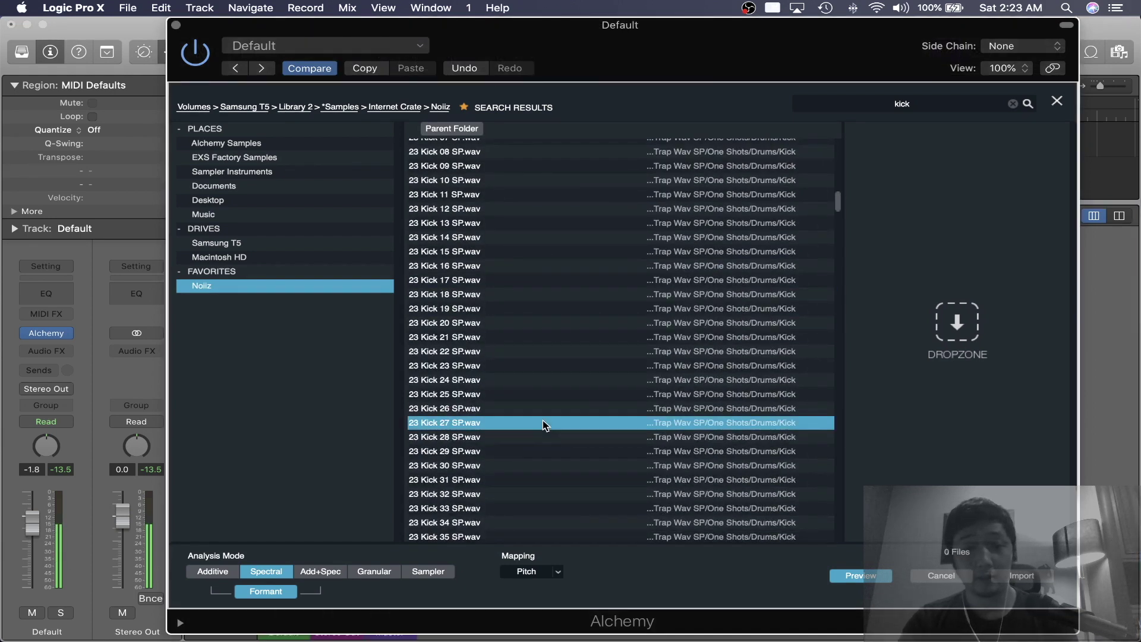
pyautogui.click(543, 465)
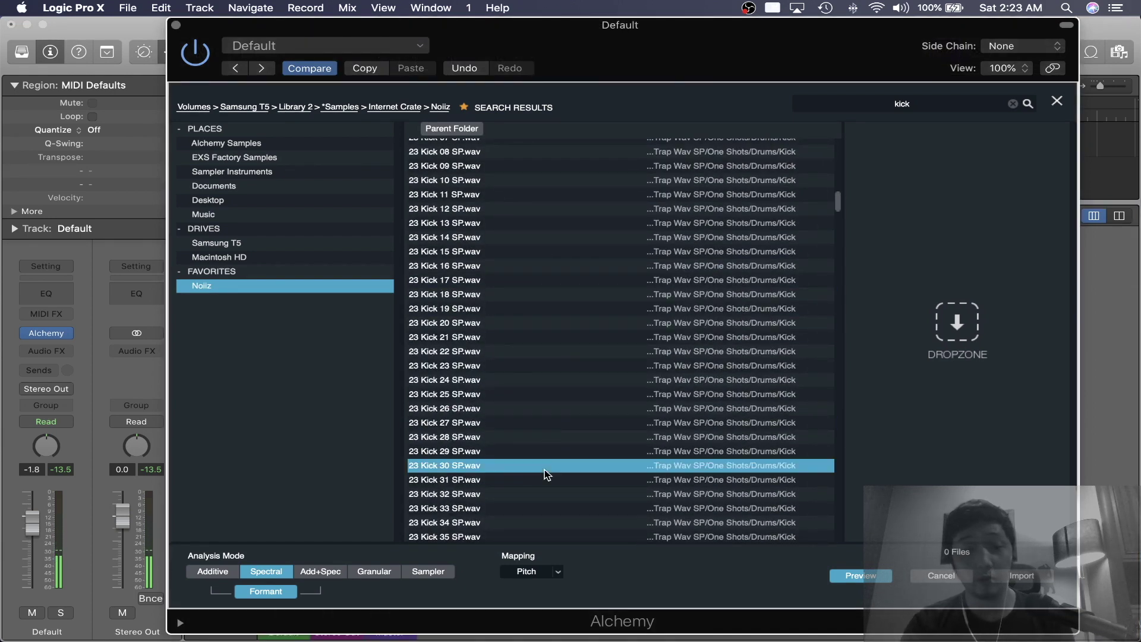
pyautogui.scroll(-8, 541, 446)
pyautogui.click(535, 391)
pyautogui.click(531, 462)
# - Search for snare and audition snares, ending on 33 Snare SP 64
pyautogui.press('Down')
pyautogui.press('Down')
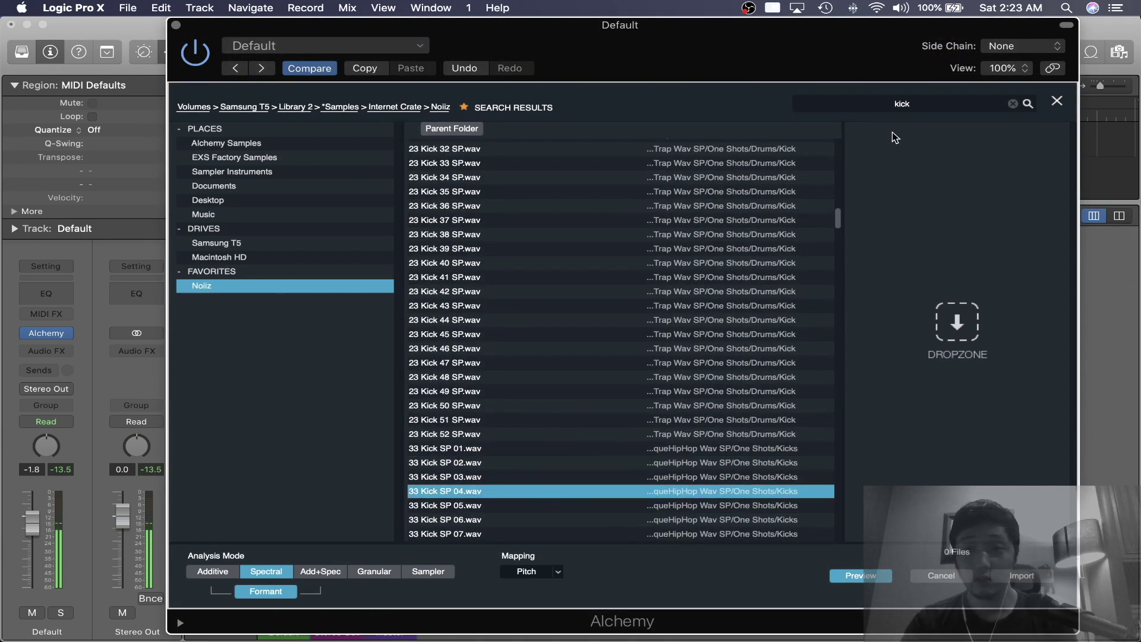
pyautogui.click(915, 103)
pyautogui.write('snare')
pyautogui.press('Return')
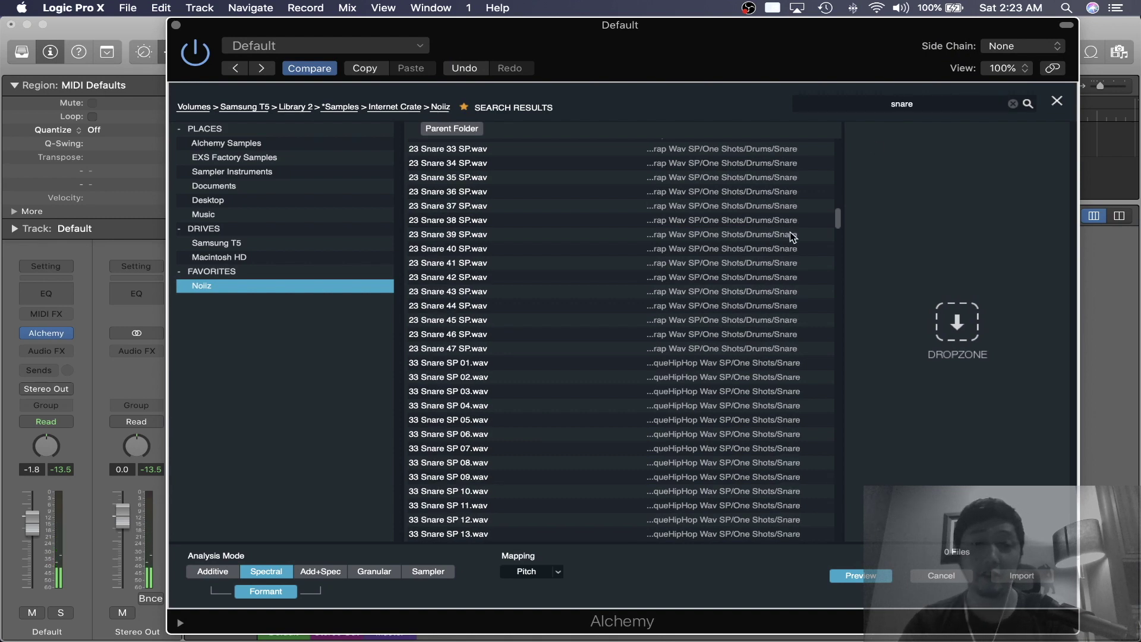
pyautogui.click(557, 334)
pyautogui.click(543, 377)
pyautogui.click(522, 420)
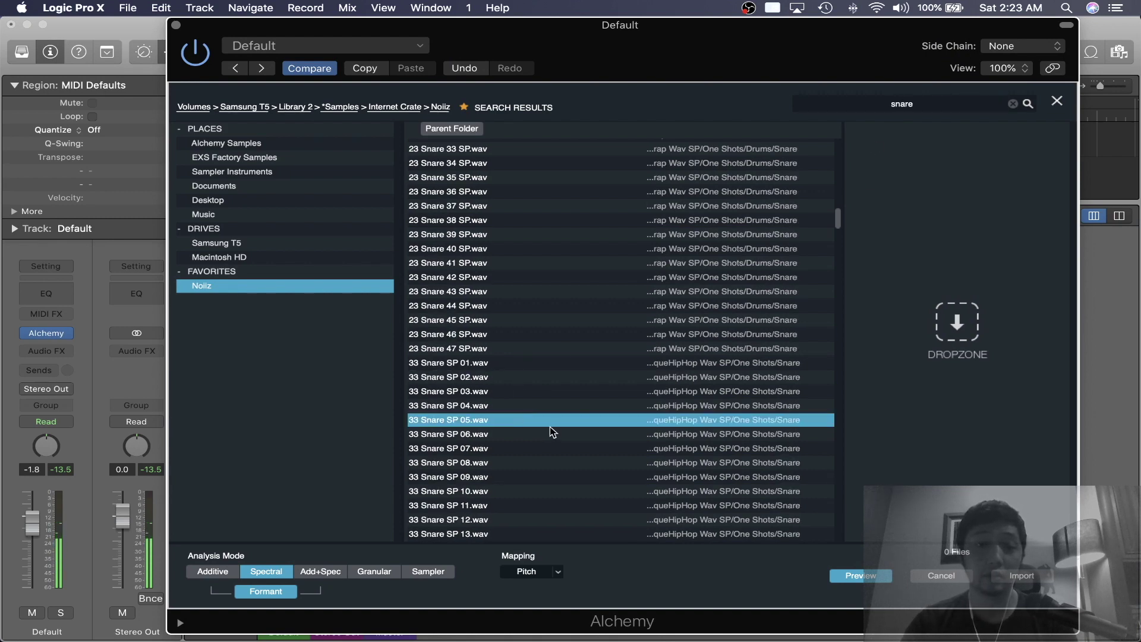
pyautogui.scroll(-10, 553, 432)
pyautogui.click(482, 410)
pyautogui.click(490, 435)
pyautogui.click(492, 464)
pyautogui.click(493, 437)
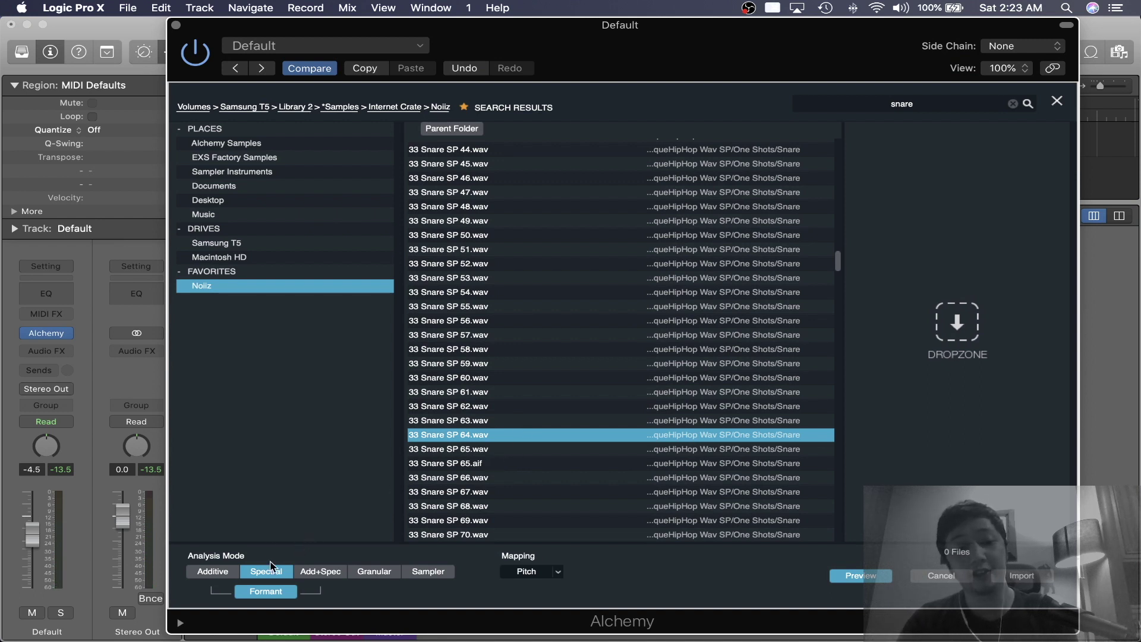
# - Set the import Analysis Mode to Sampler and the Mapping to Drum
pyautogui.click(427, 572)
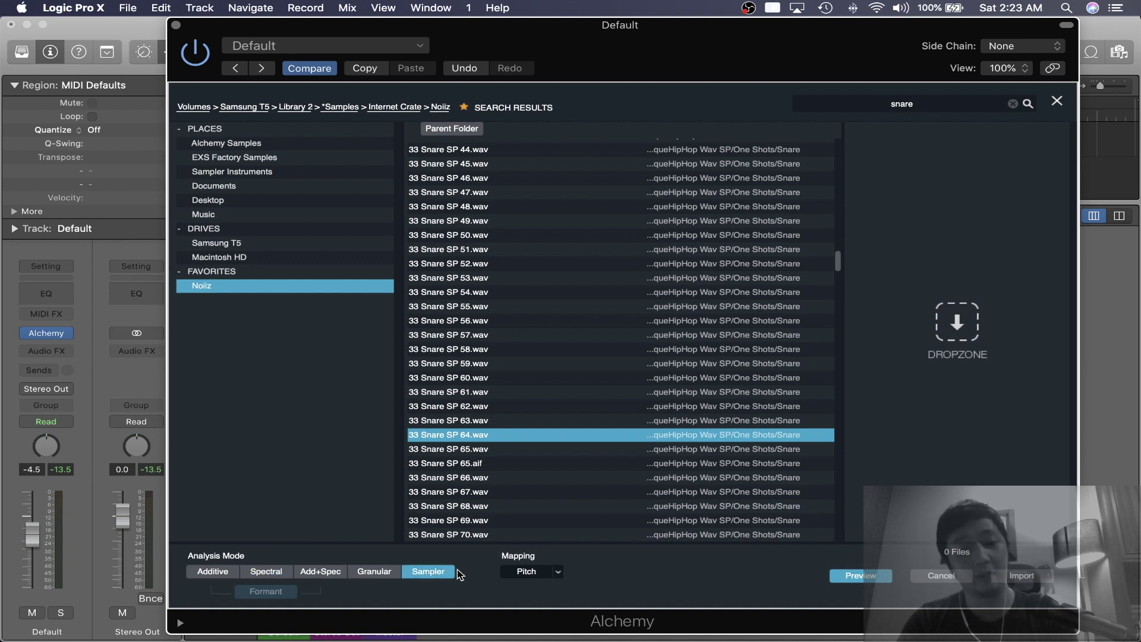
pyautogui.click(555, 572)
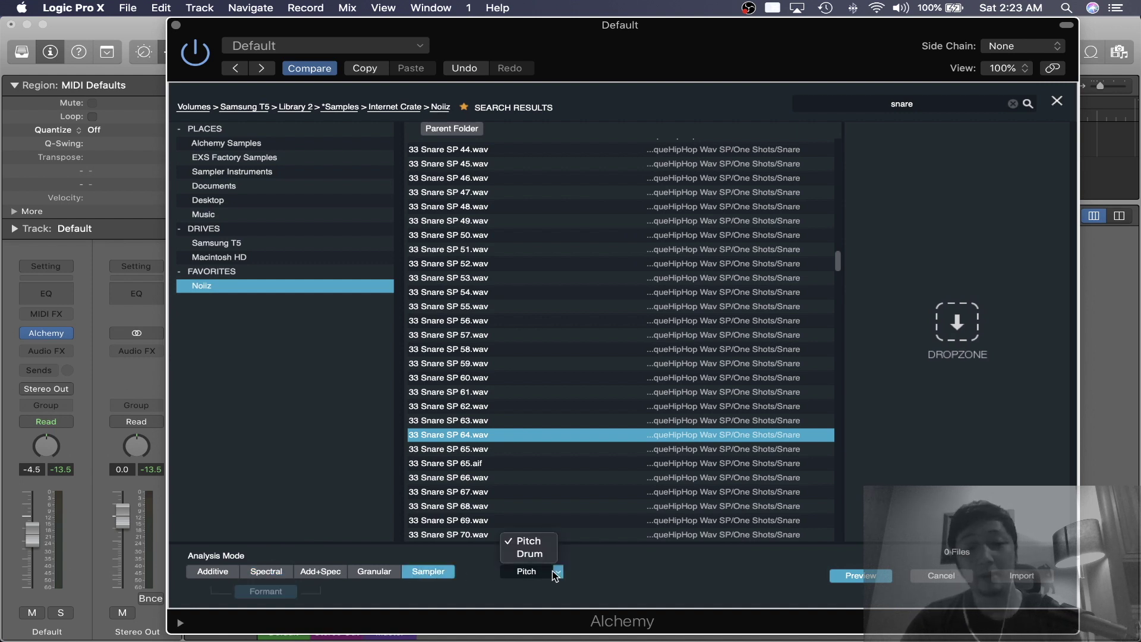
pyautogui.click(555, 573)
pyautogui.click(555, 573)
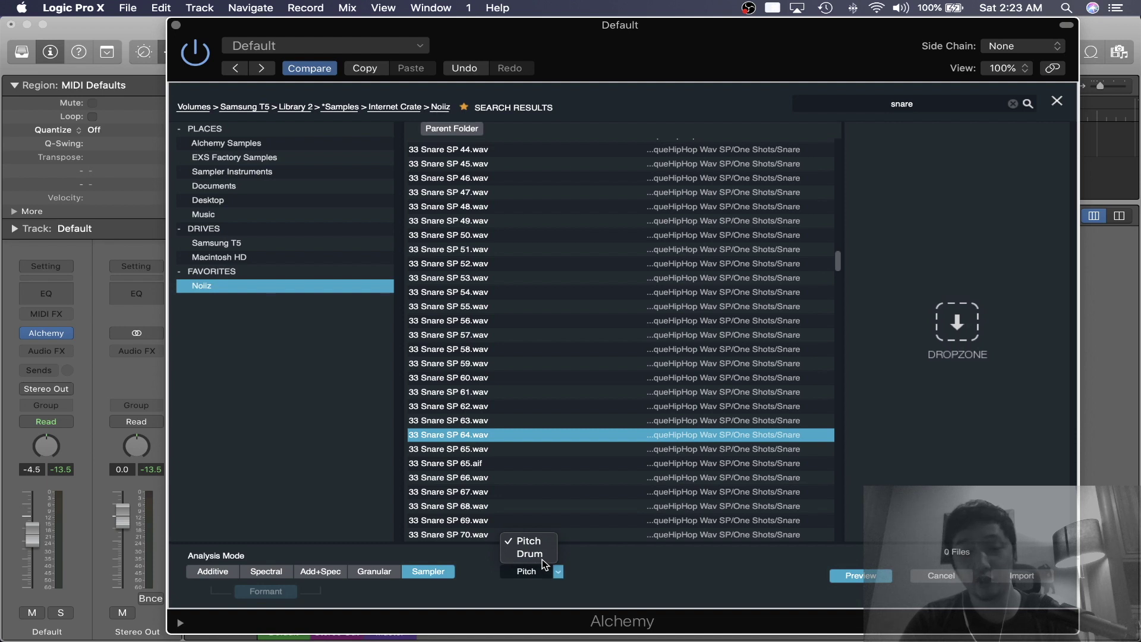
pyautogui.click(538, 554)
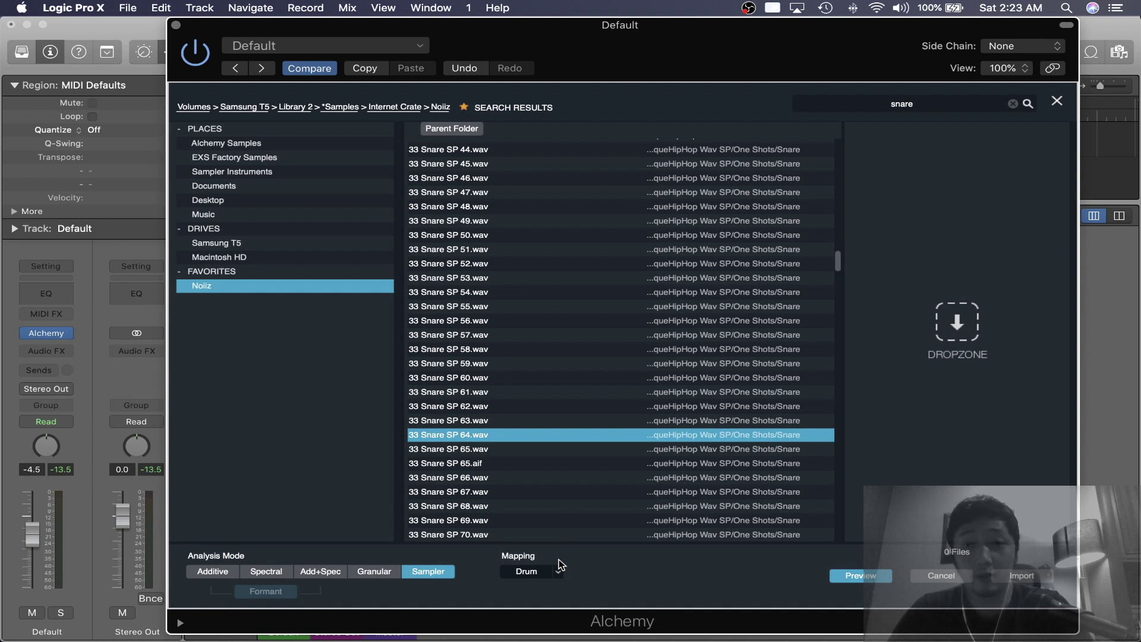
pyautogui.click(559, 560)
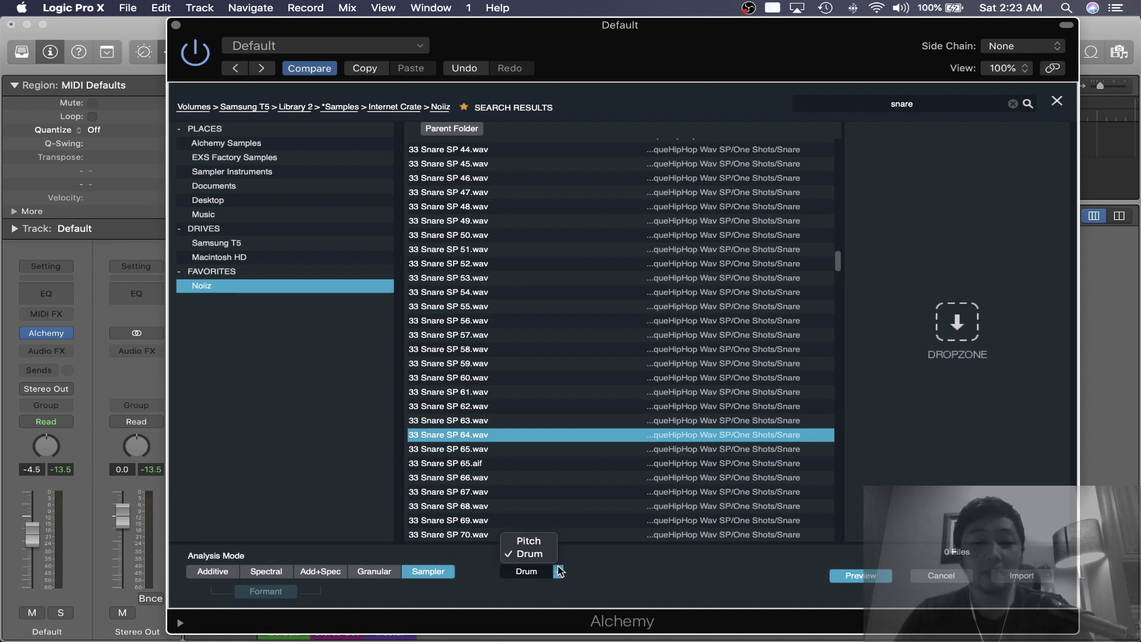
pyautogui.click(622, 551)
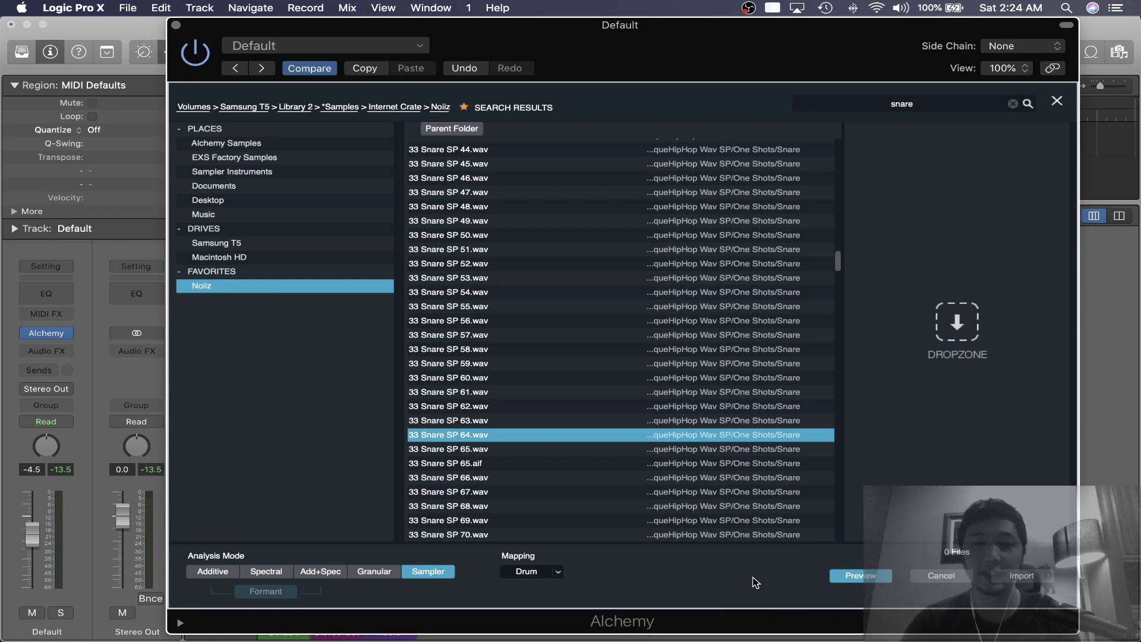
# - Import 33 Snare SP 64 into Source A and toggle the source off and on
pyautogui.click(1036, 575)
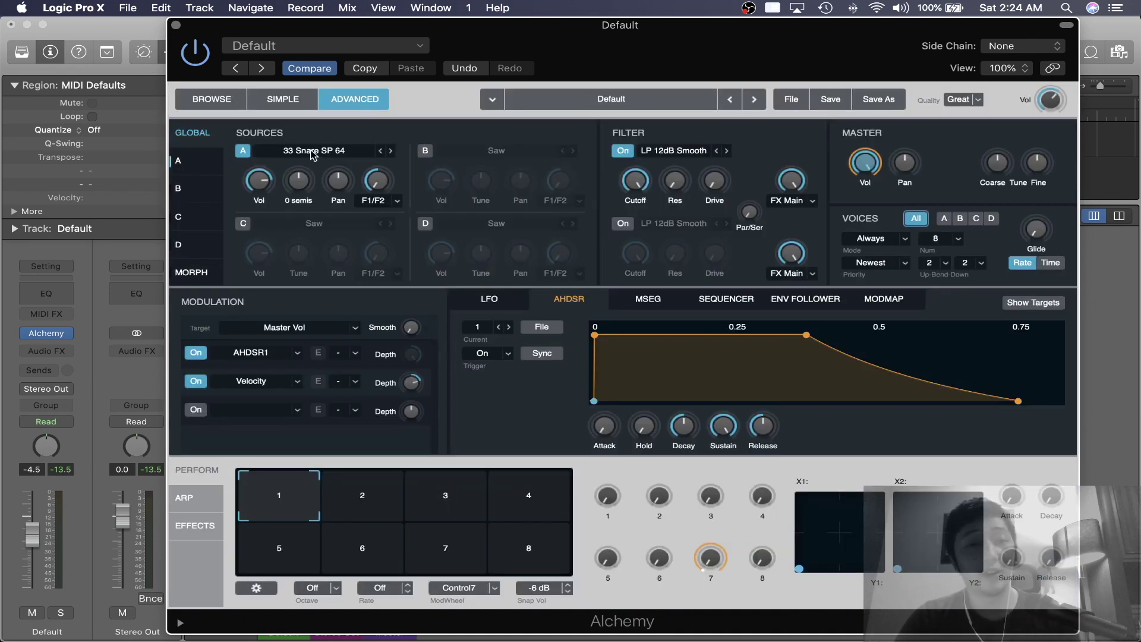
pyautogui.click(243, 151)
pyautogui.click(242, 150)
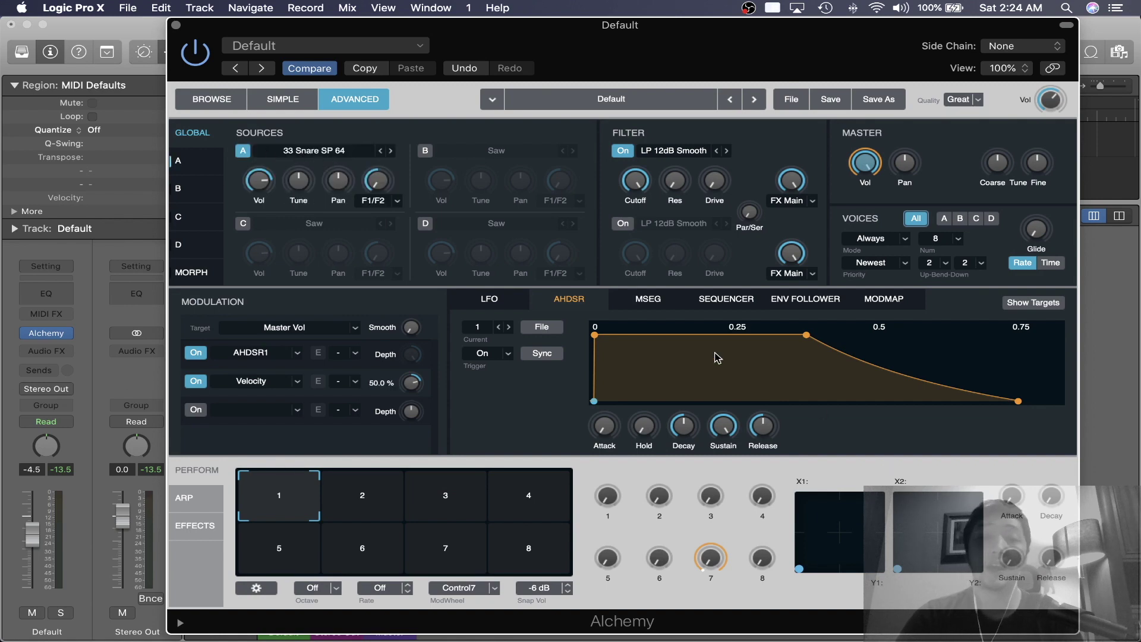
# - Shorten the envelope release, audition via Musical Typing, and raise attack to 0.019 s
pyautogui.moveTo(762, 426); pyautogui.dragTo(760, 432)
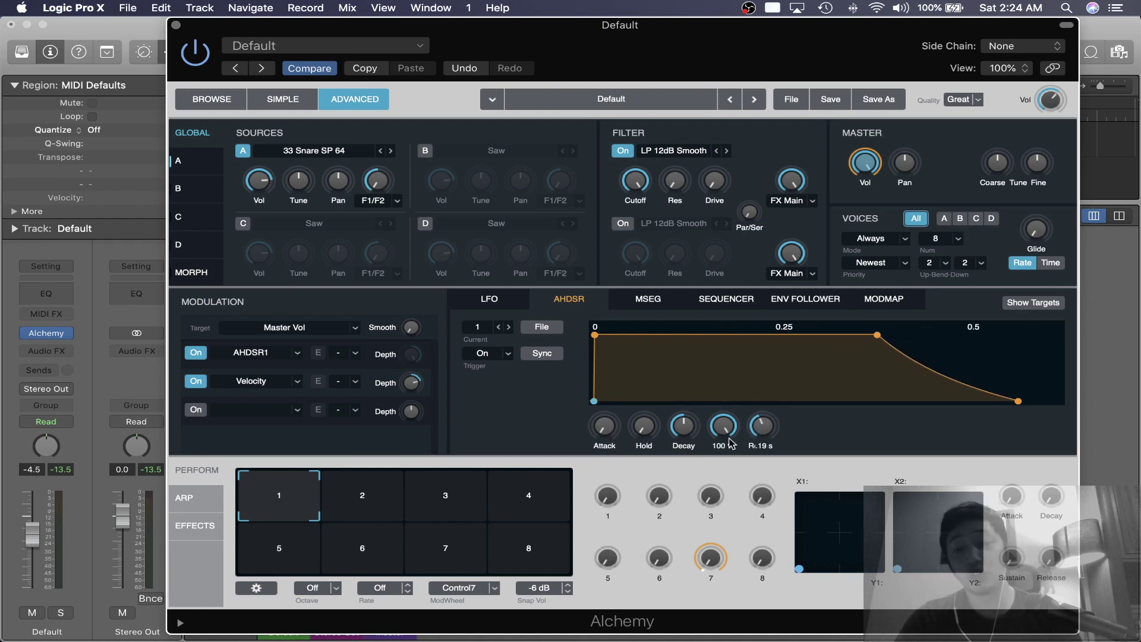
pyautogui.press('super+k')
pyautogui.press('a')
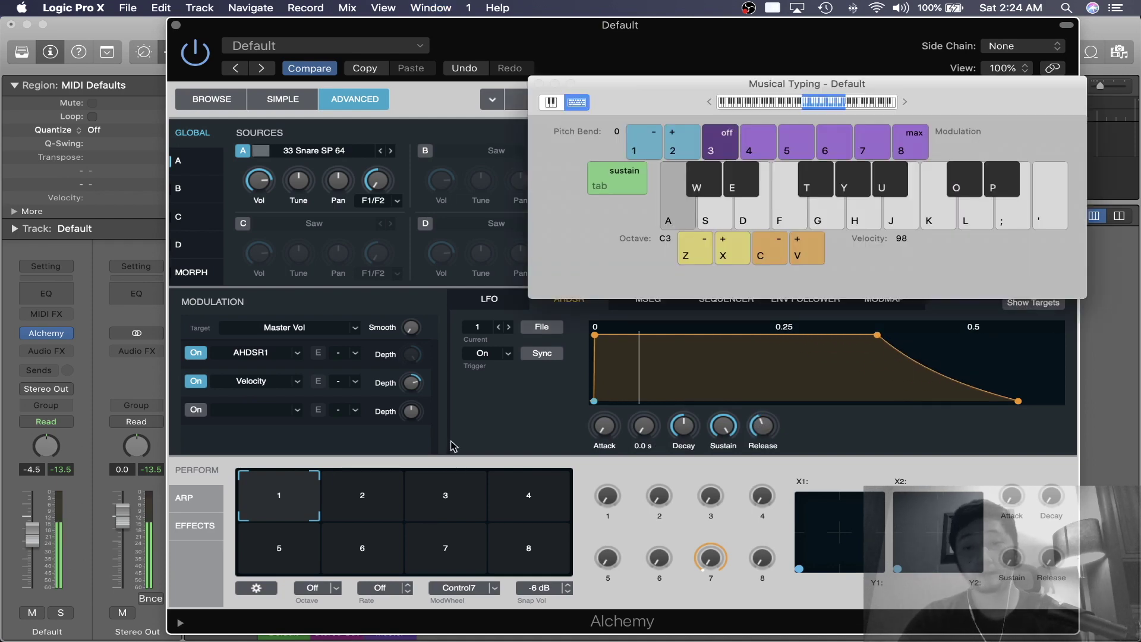
pyautogui.press('super+k')
pyautogui.moveTo(618, 432)
pyautogui.mouseDown()
pyautogui.moveTo(616, 415)
pyautogui.moveTo(616, 442)
pyautogui.mouseUp()
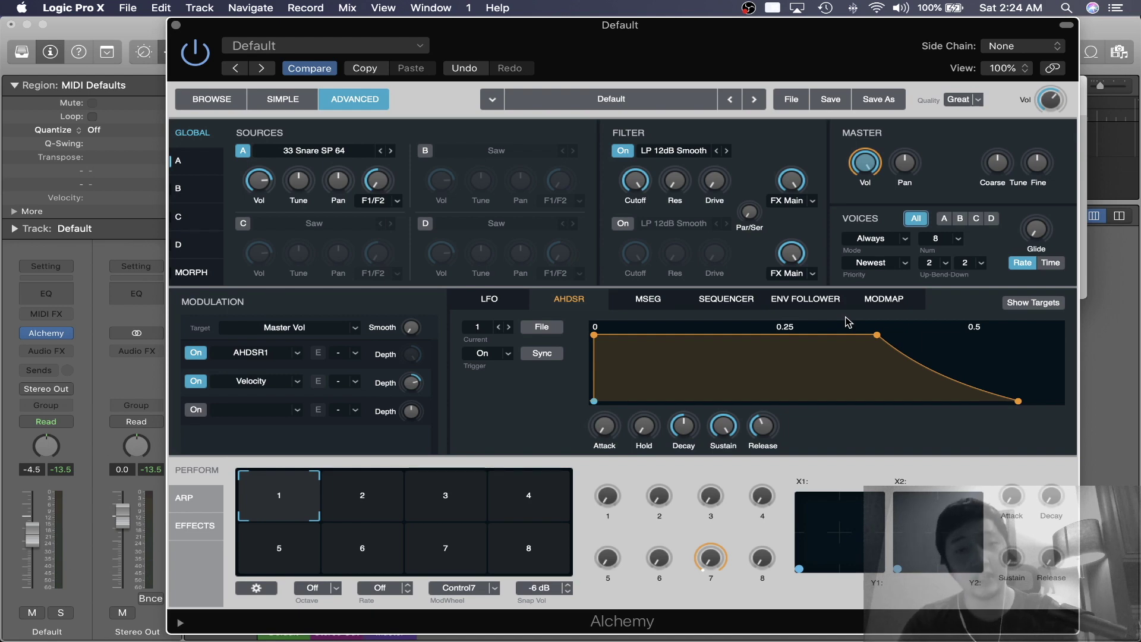
# - Change Alchemy's Voices Num from 8 to 1
pyautogui.moveTo(868, 159)
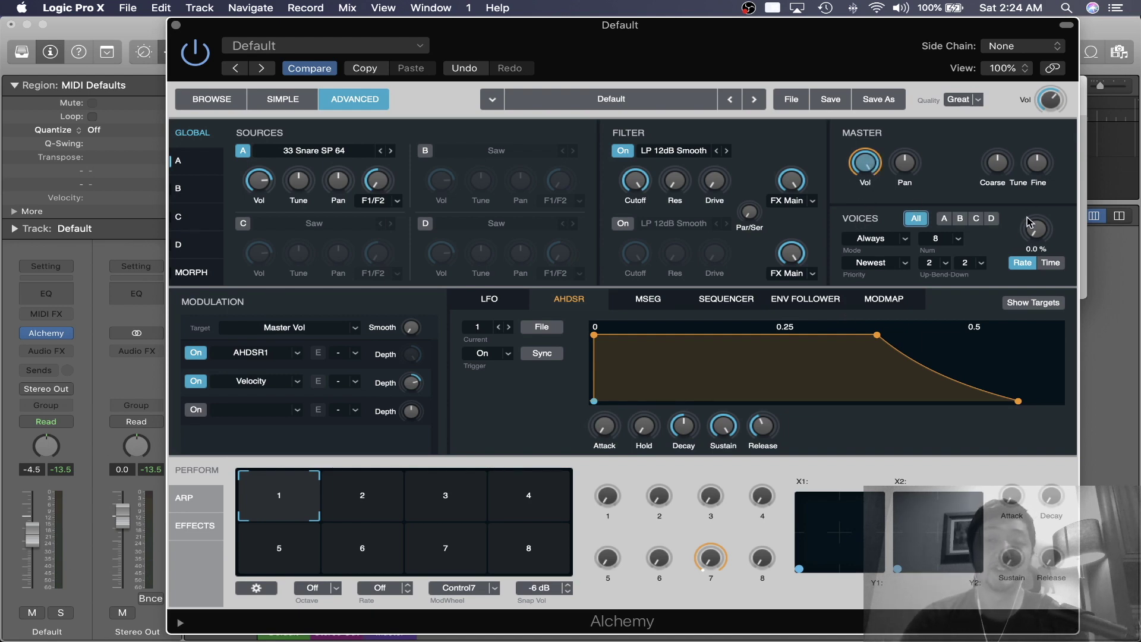
pyautogui.click(958, 240)
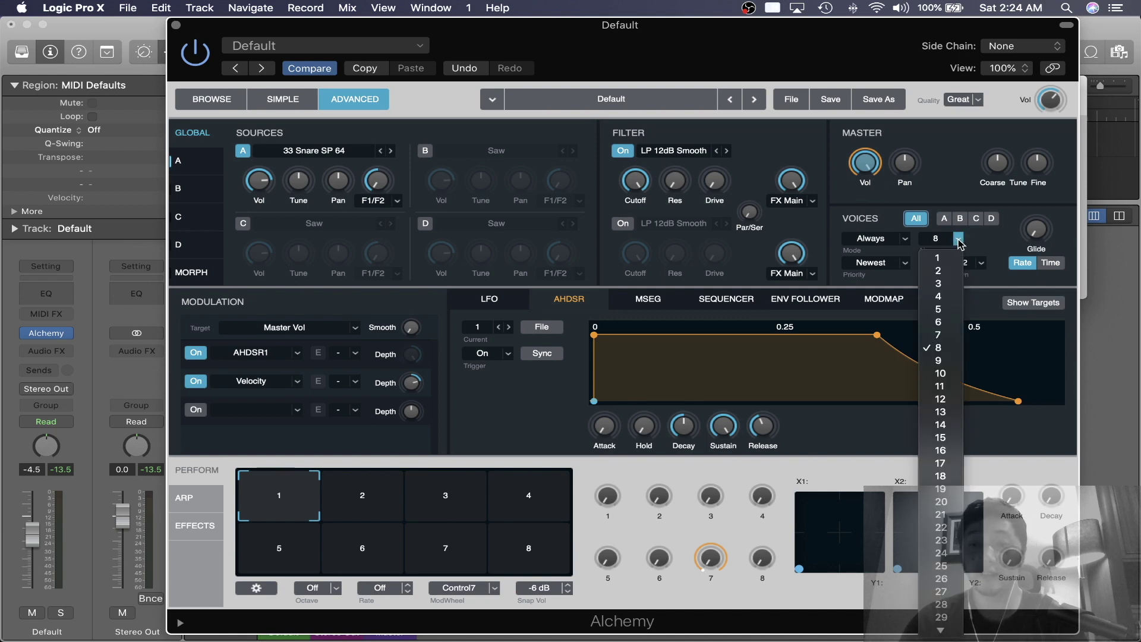
pyautogui.click(955, 260)
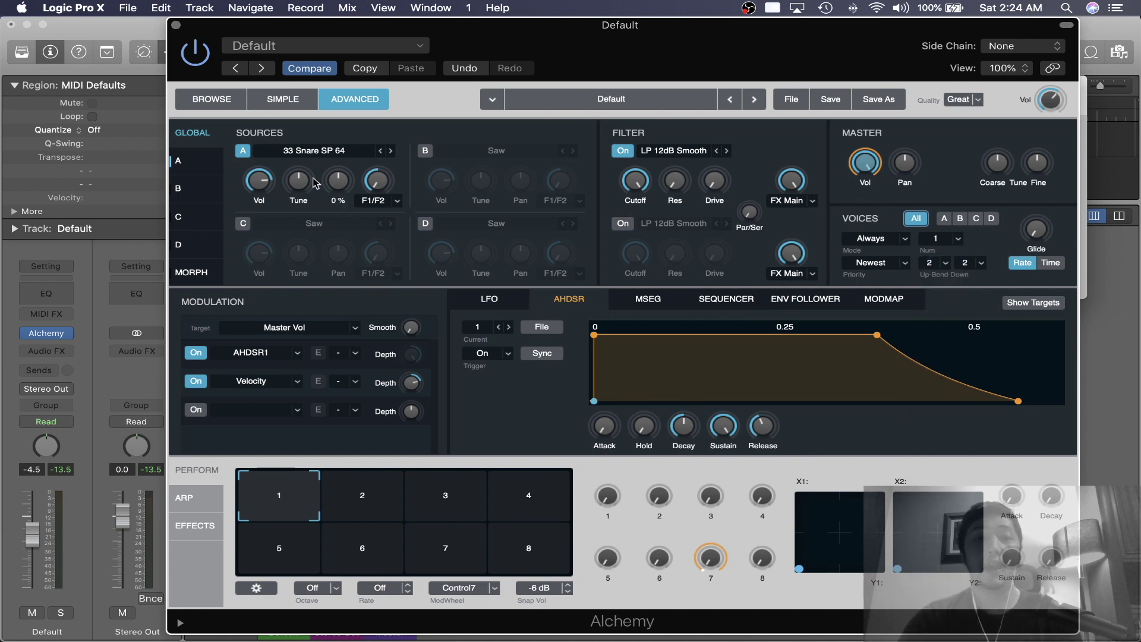
# - Open and cancel Source A's Import Audio browser, then shift the Alchemy window left
pyautogui.click(315, 151)
pyautogui.click(321, 172)
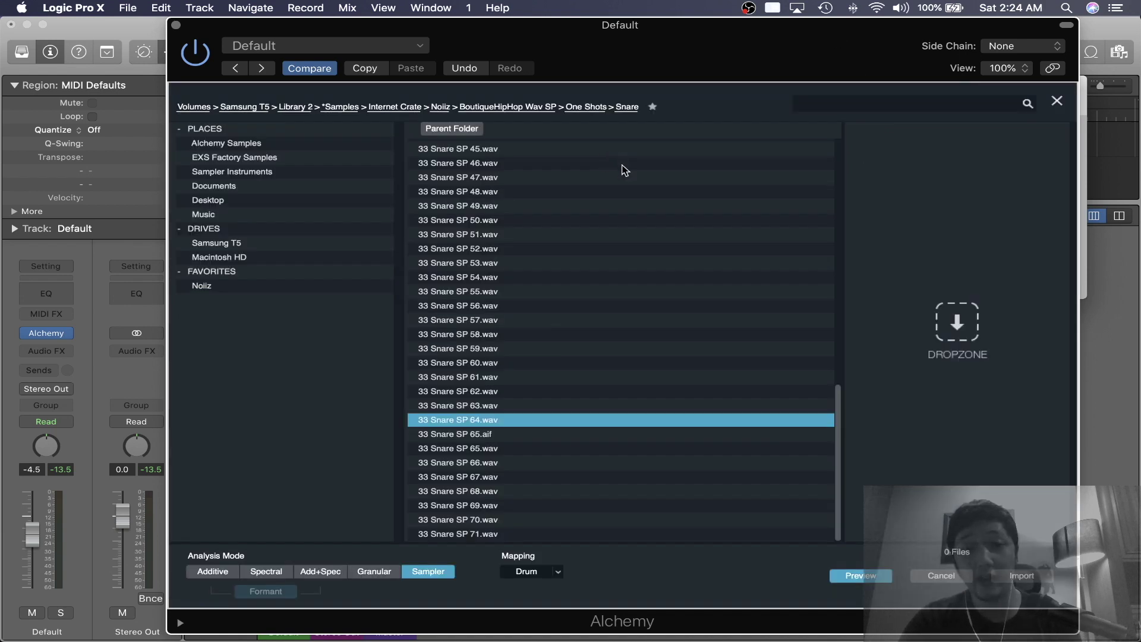
pyautogui.click(942, 576)
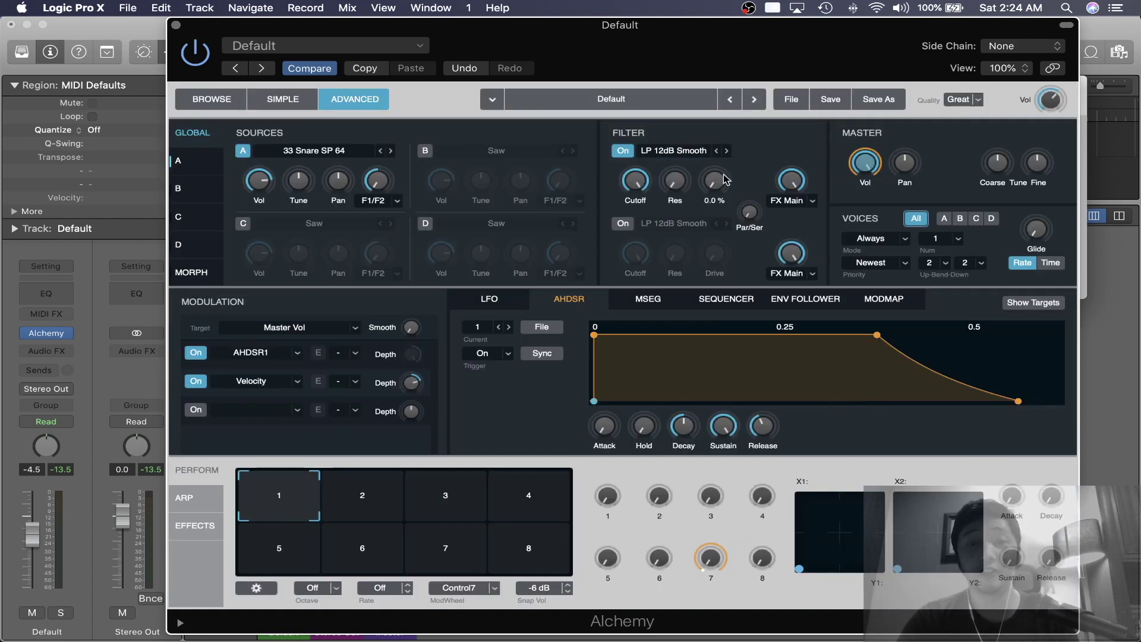
pyautogui.moveTo(680, 62); pyautogui.dragTo(630, 62)
# - Reinitialize Alchemy to its initial preset and close the Alchemy window
pyautogui.press('v')
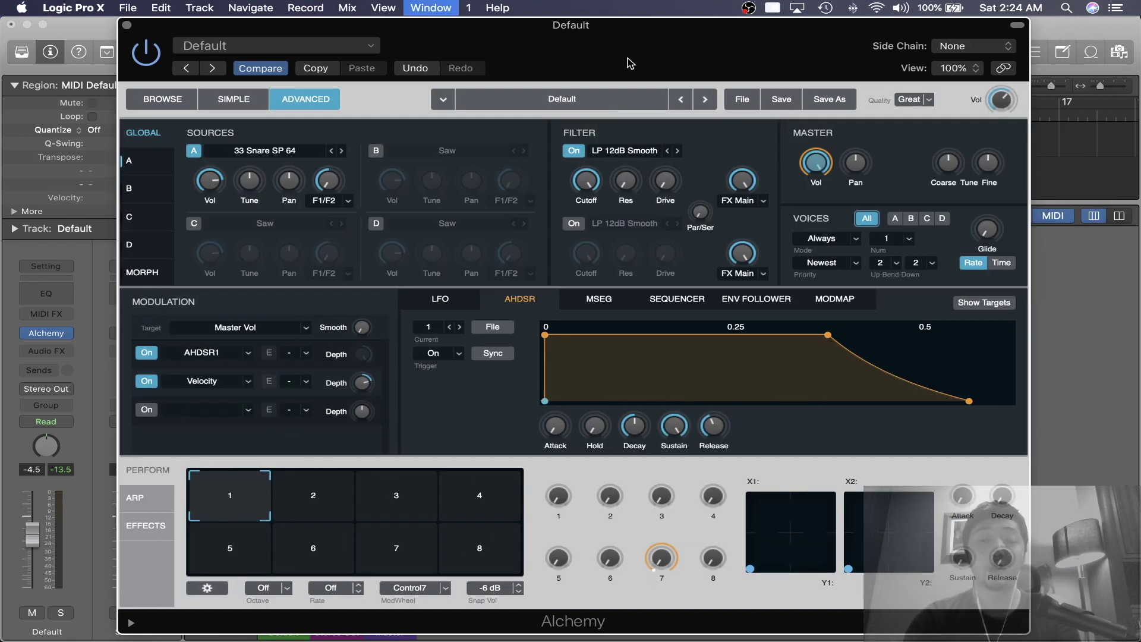
pyautogui.press('x')
pyautogui.press('v')
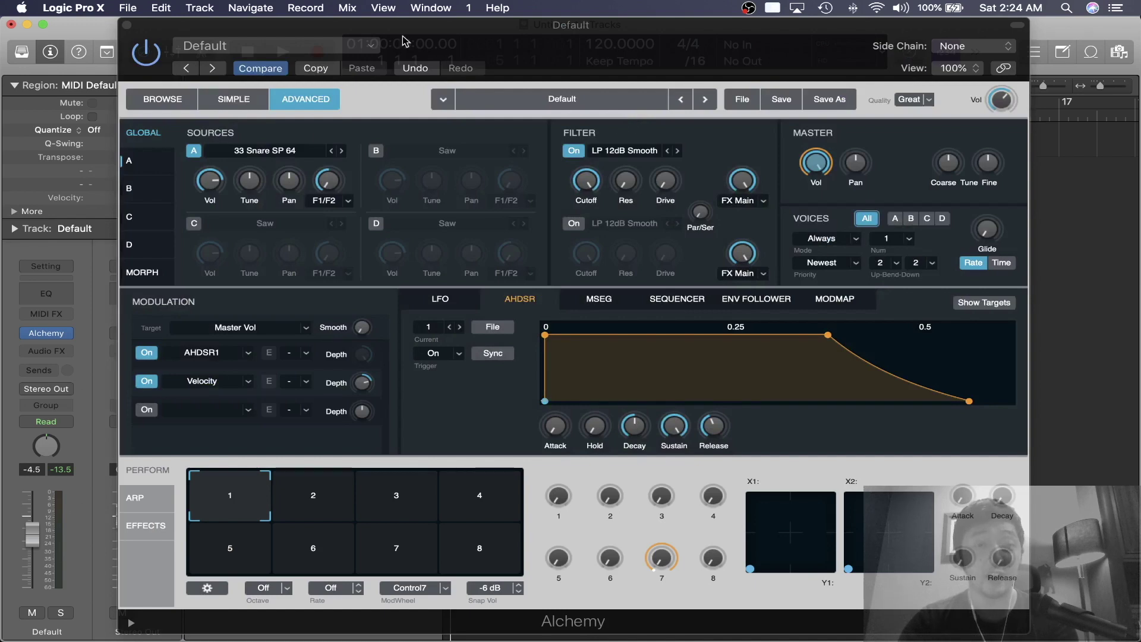
pyautogui.click(743, 101)
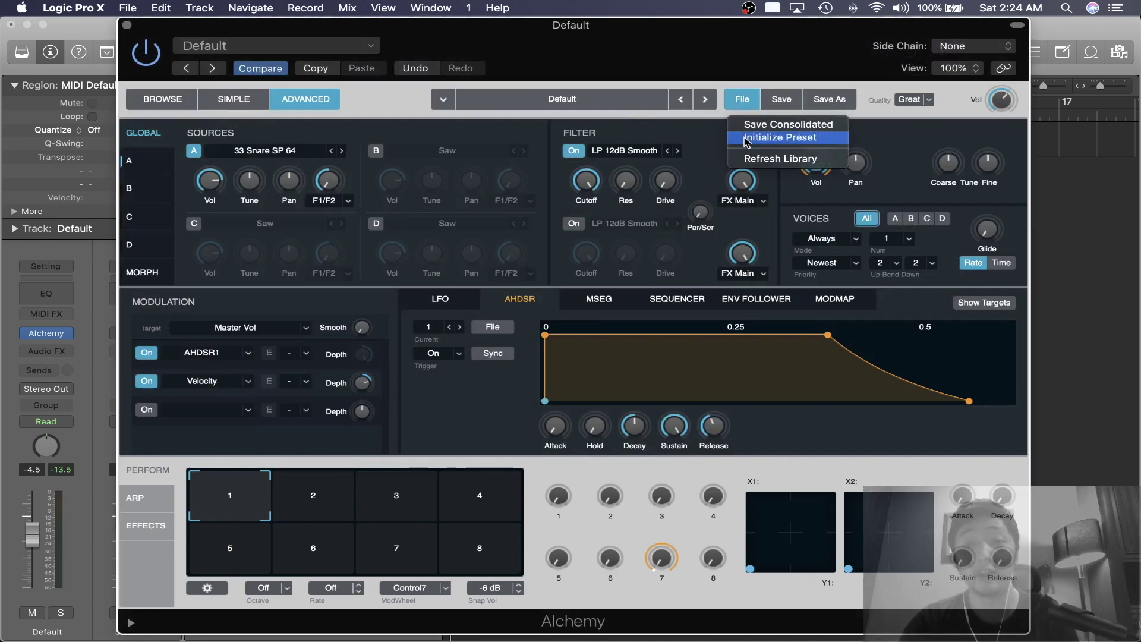
pyautogui.click(745, 141)
pyautogui.press('super+w')
# - In the All Files browser, navigate the packs into Drum_&_Perc_One_Shots > Kicks
pyautogui.press('f')
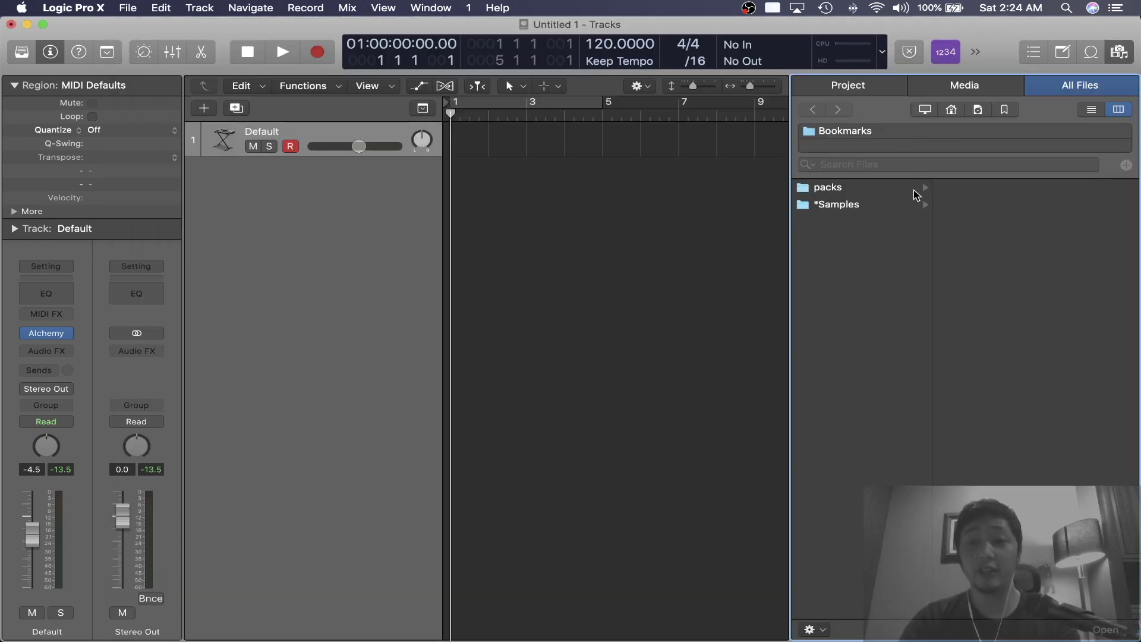
pyautogui.click(915, 195)
pyautogui.click(1022, 219)
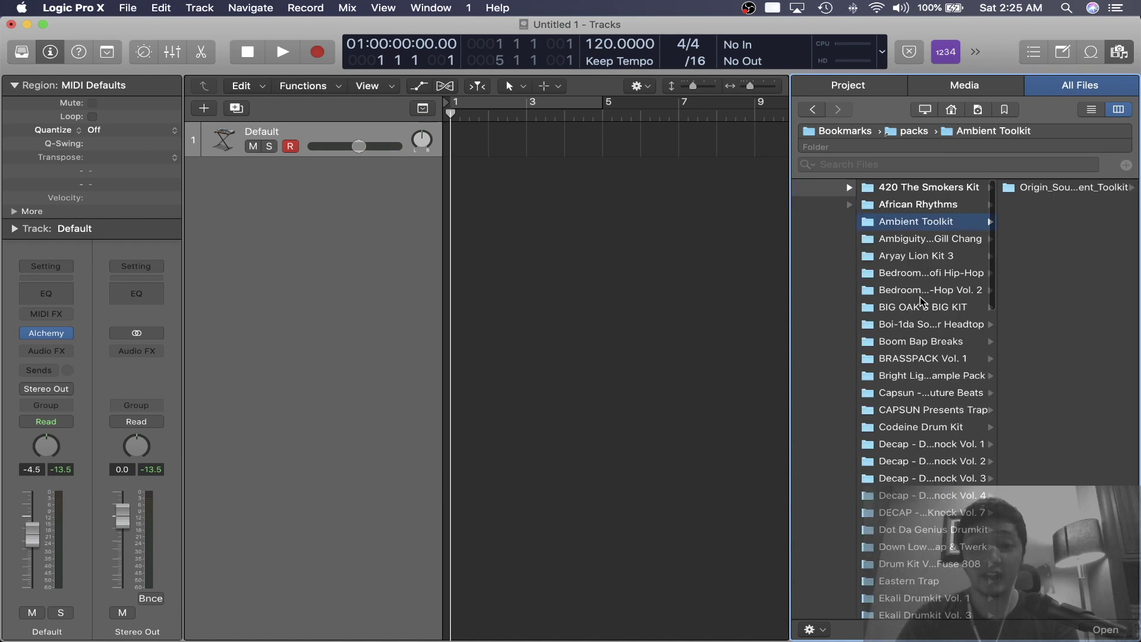
pyautogui.press('Down')
pyautogui.press('Down')
pyautogui.press('Down')
pyautogui.press('Down')
pyautogui.press('Right')
pyautogui.press('Right')
pyautogui.press('Down')
pyautogui.press('Right')
pyautogui.press('Down')
pyautogui.press('Right')
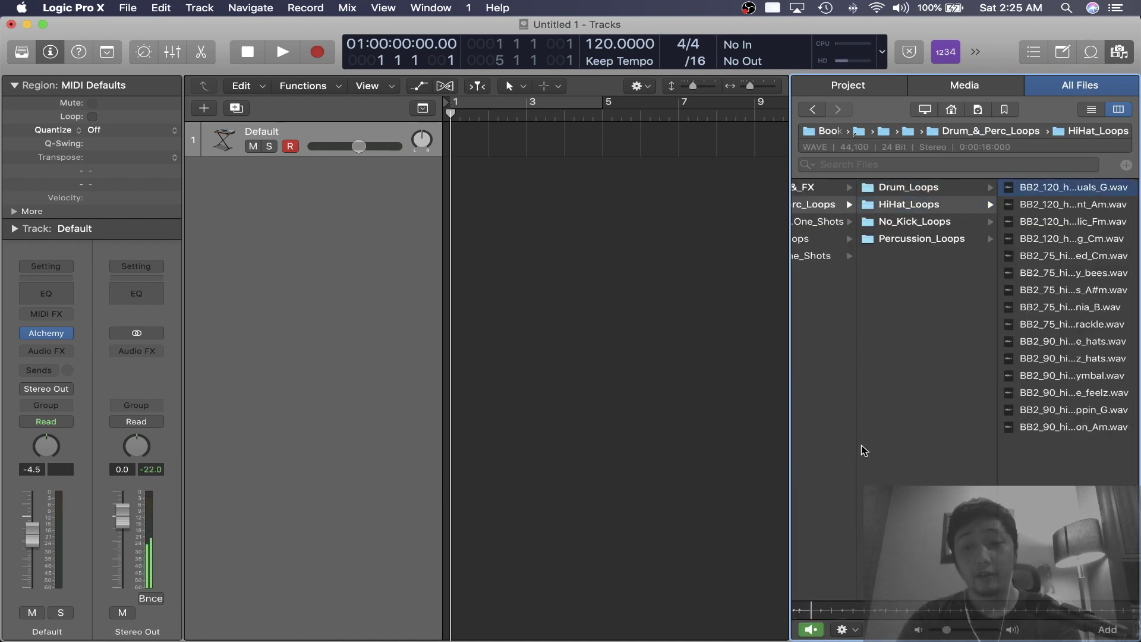
pyautogui.press('Left')
pyautogui.press('Left')
pyautogui.press('Down')
pyautogui.press('Right')
pyautogui.press('Down')
pyautogui.press('Down')
pyautogui.press('Down')
pyautogui.press('Right')
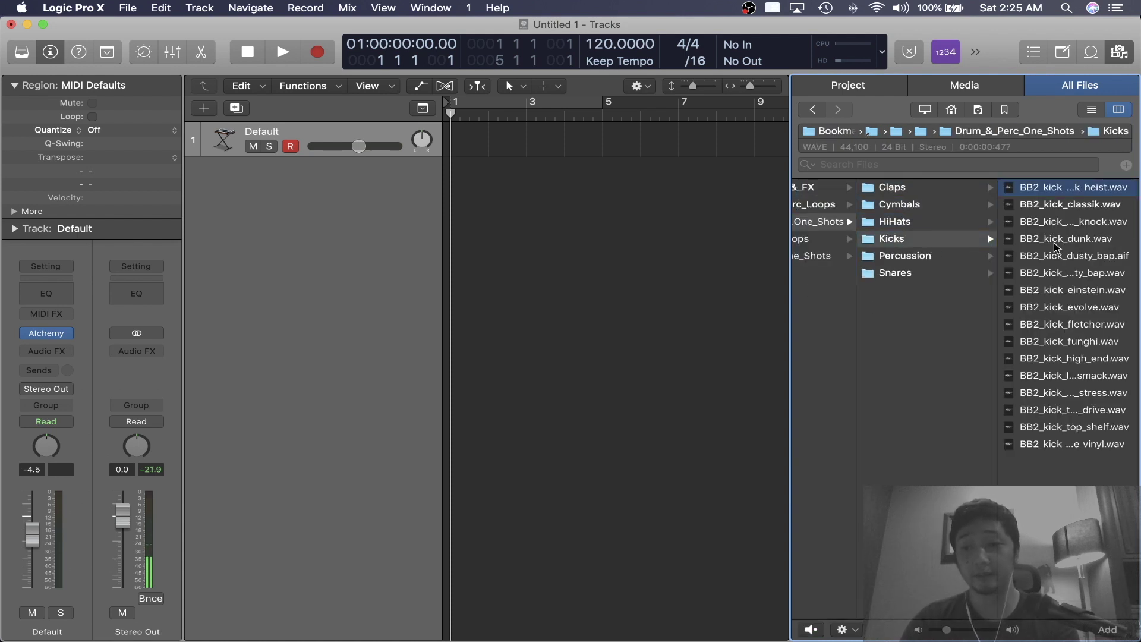
# - Drag BB2_kick_dunk.wav from the browser into Alchemy's Sources area
pyautogui.click(1055, 240)
pyautogui.press('v')
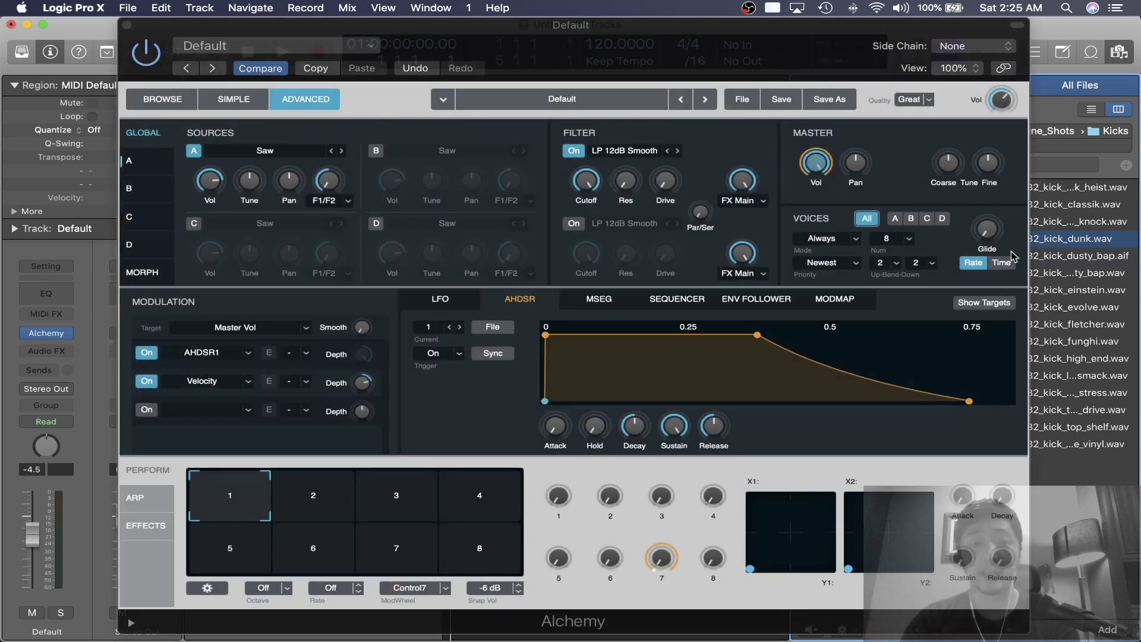
pyautogui.moveTo(1065, 238); pyautogui.dragTo(303, 194)
# - Set Voices Num to 1 and play the kick with Musical Typing, also an octave up
pyautogui.click(907, 239)
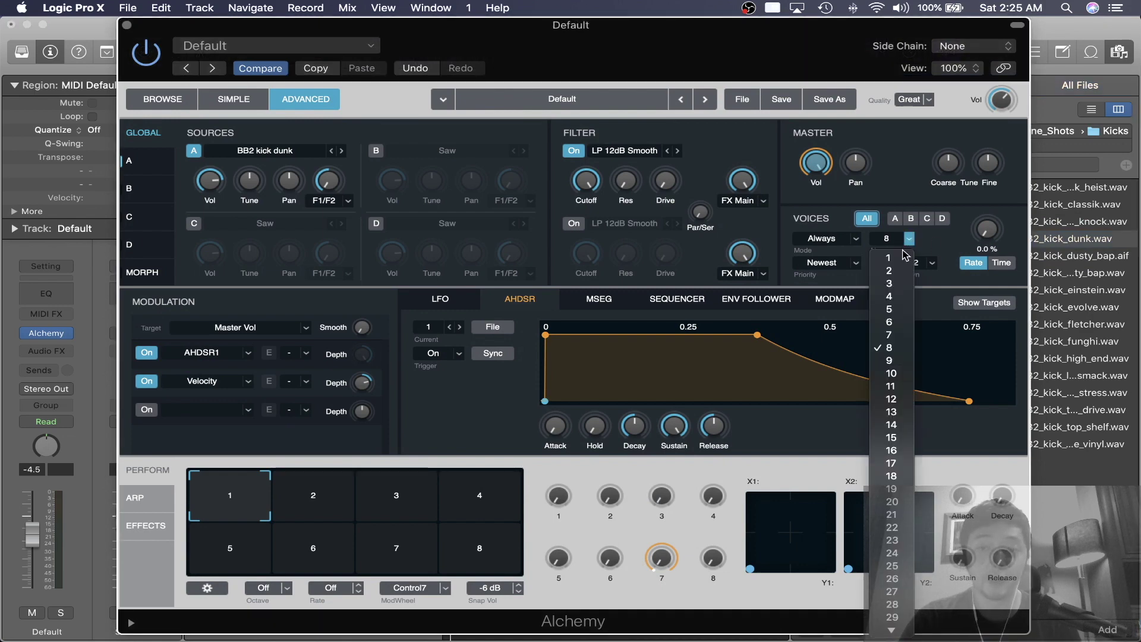
pyautogui.click(889, 257)
pyautogui.press('super+k')
pyautogui.press('a')
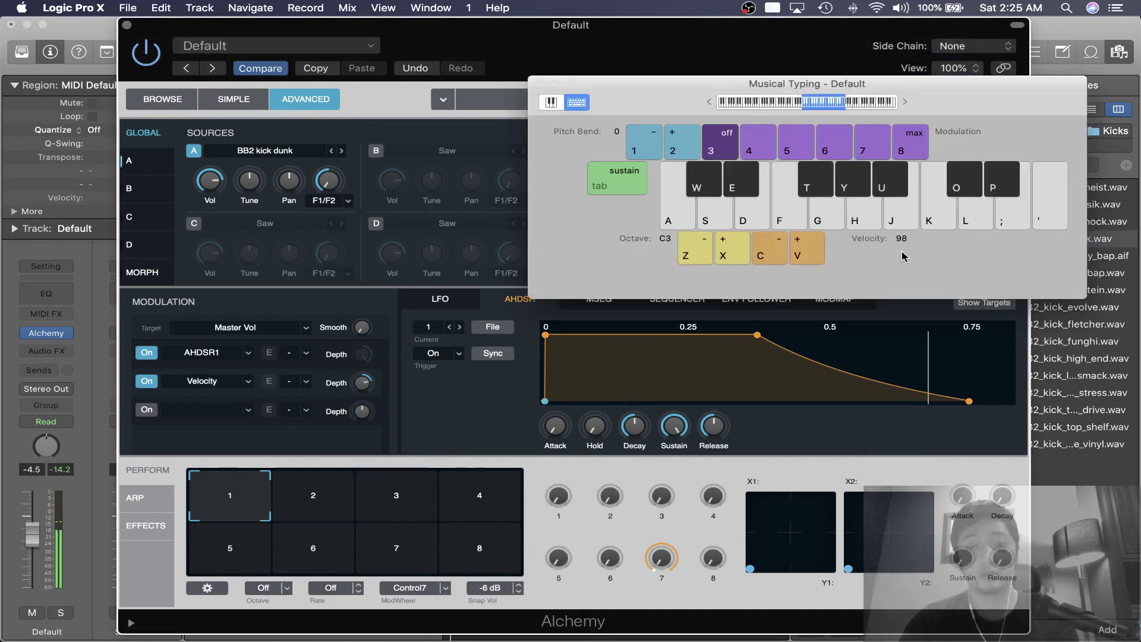
pyautogui.press('a')
pyautogui.press('x')
pyautogui.press('a')
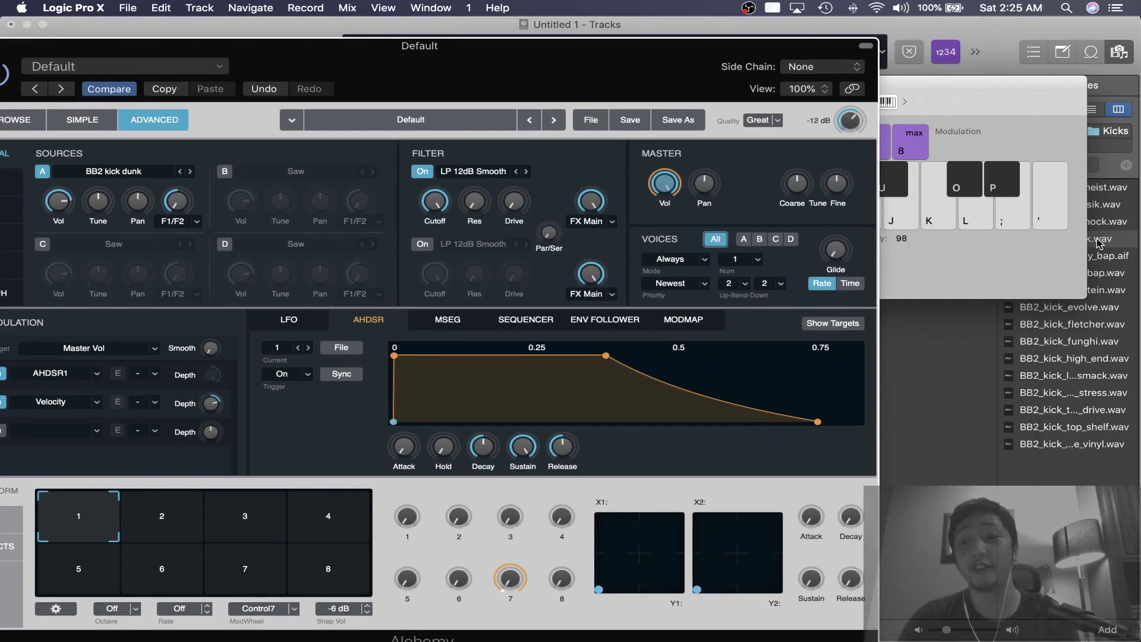
# - Close Musical Typing, view Source A's sampler settings, then return to Alchemy's global view
pyautogui.click(1099, 242)
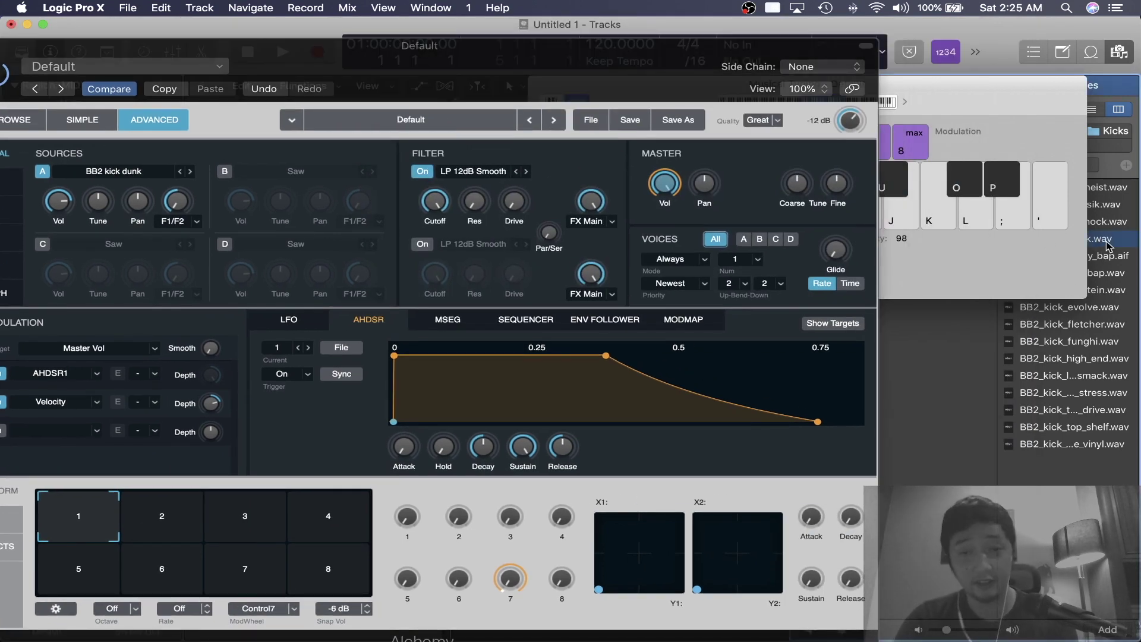
pyautogui.press('super+k')
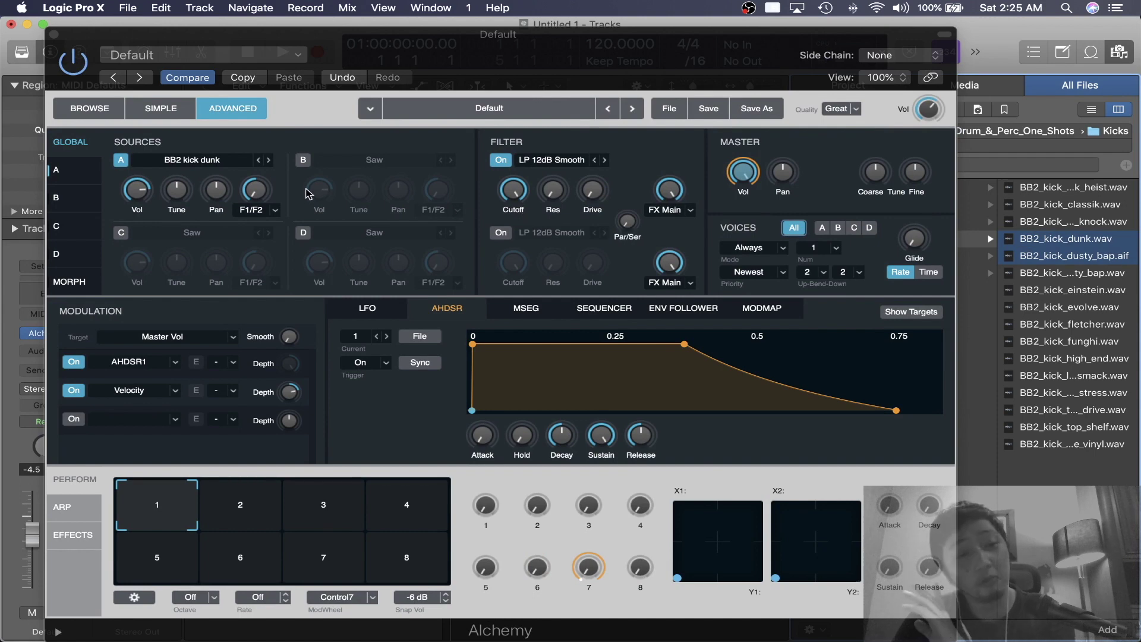
pyautogui.click(121, 160)
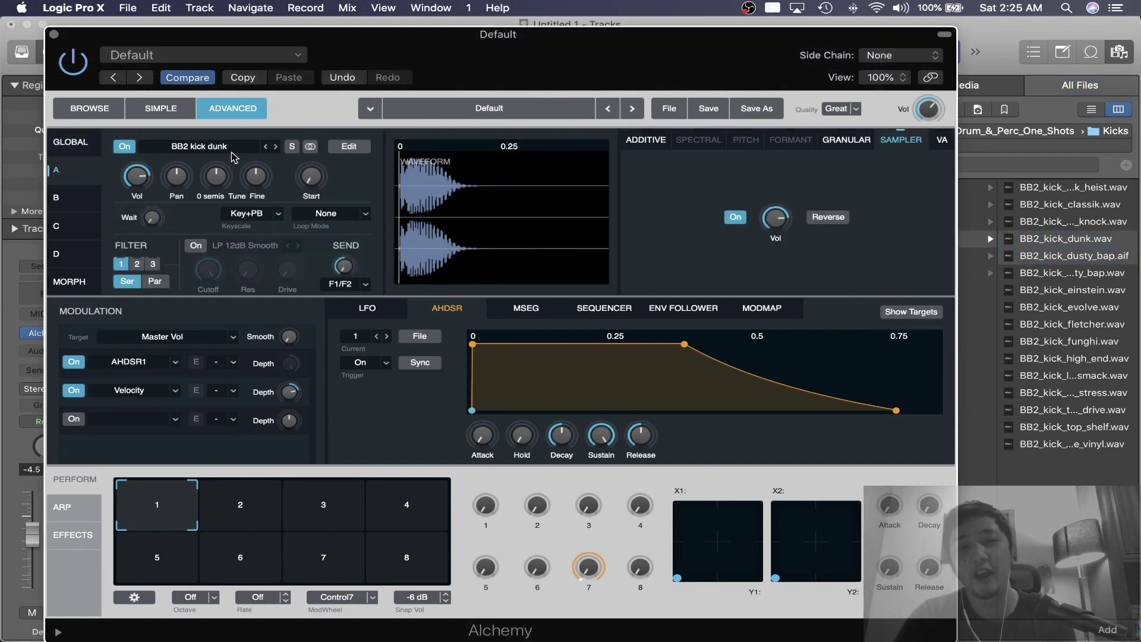
pyautogui.click(83, 148)
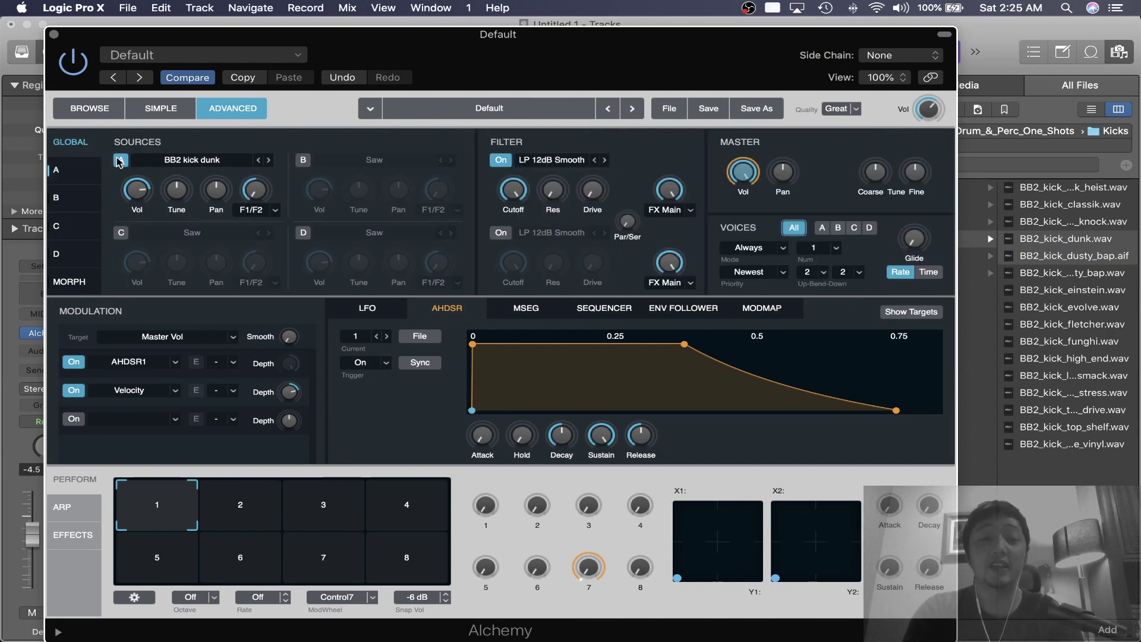
# - Reopen Musical Typing and play the kick sample with the A key
pyautogui.press('super+k')
pyautogui.click(303, 148)
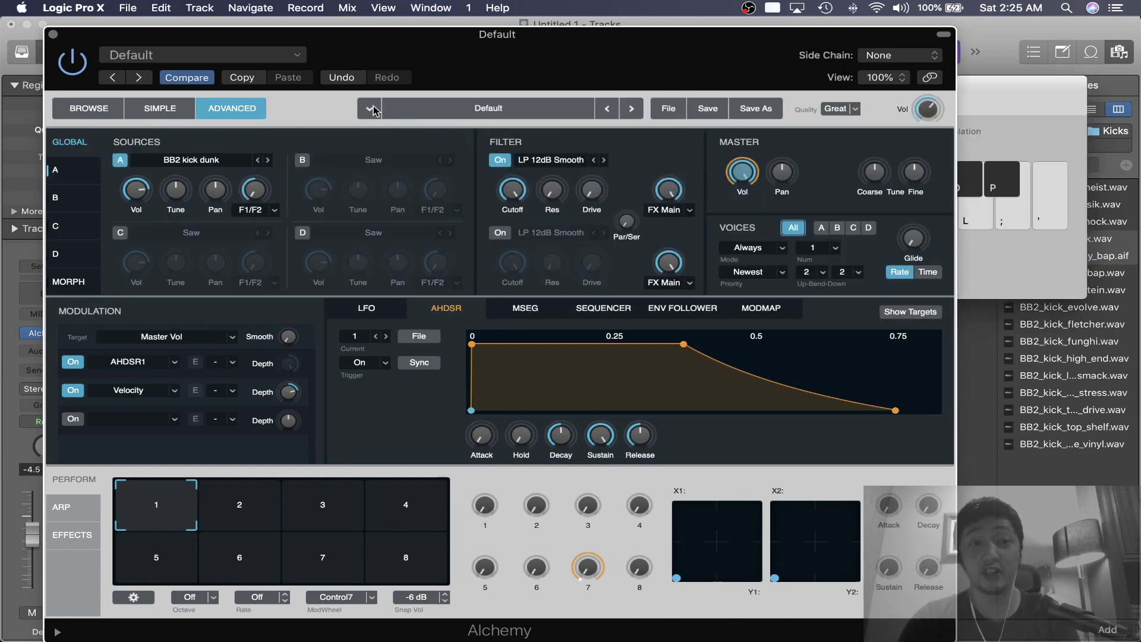
pyautogui.click(977, 85)
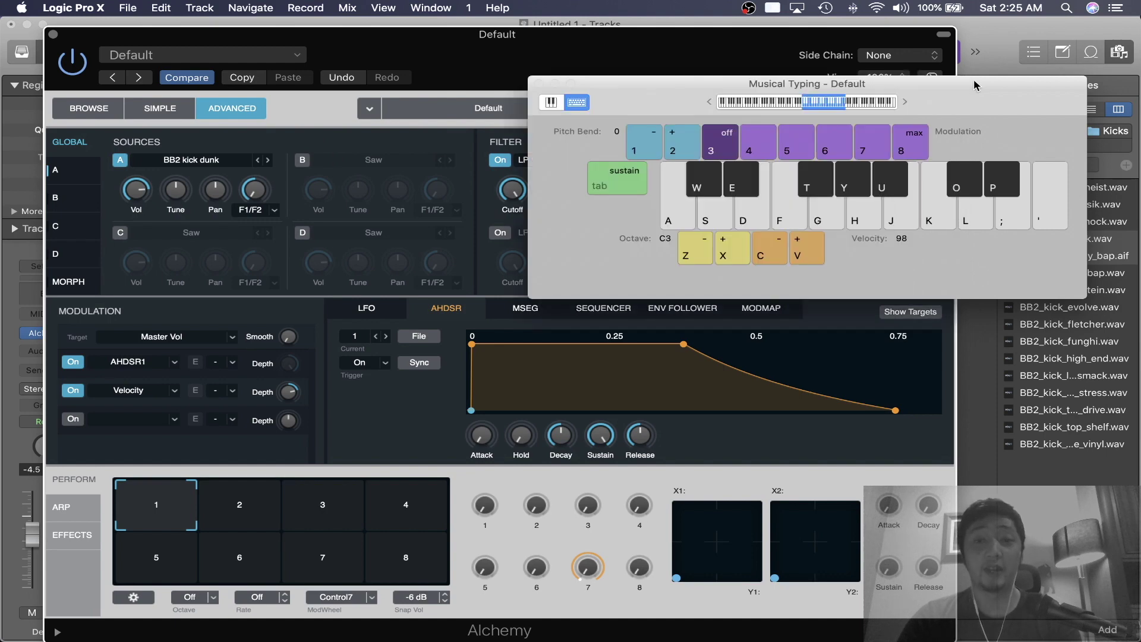
pyautogui.press('a')
pyautogui.press('a')
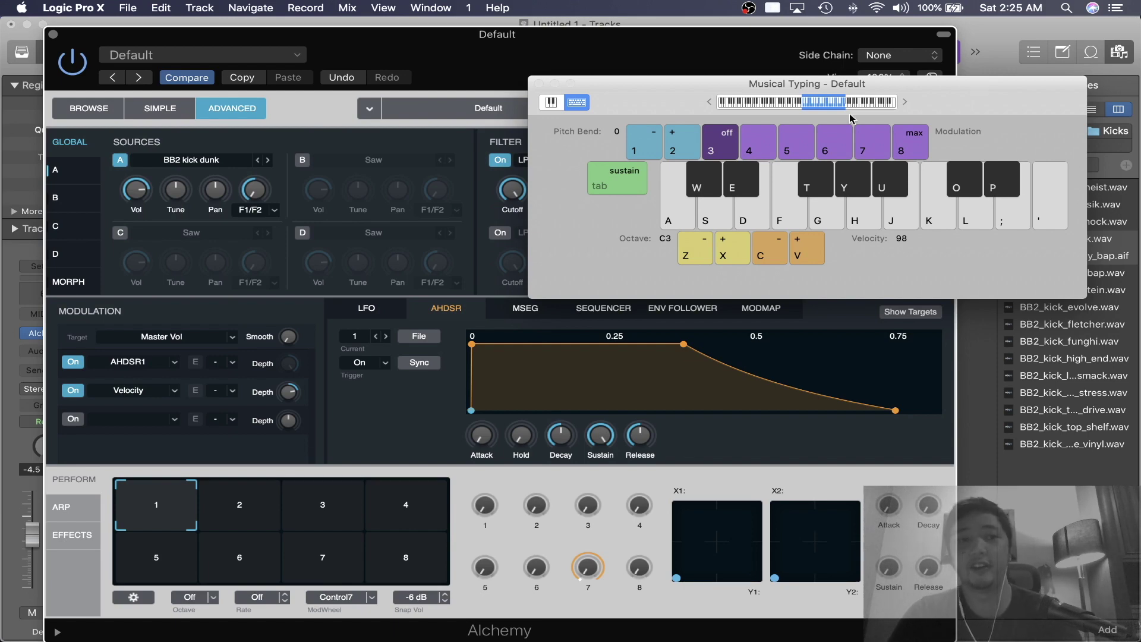
# - Switch back to Source A's sampler page showing the BB2 kick dunk waveform
pyautogui.click(94, 178)
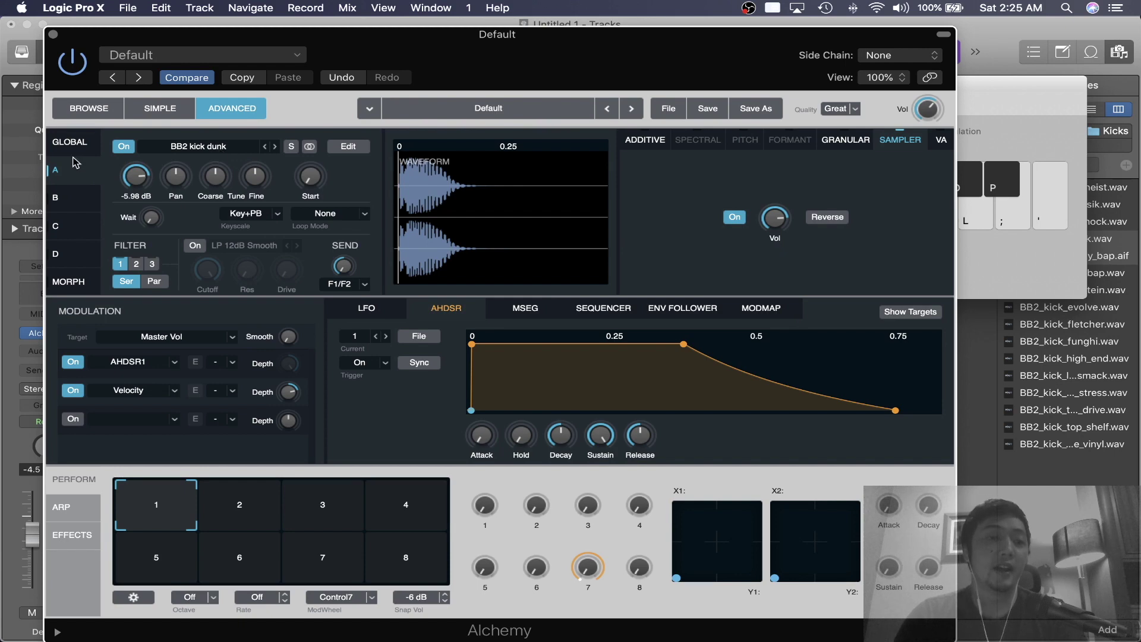
pyautogui.click(75, 162)
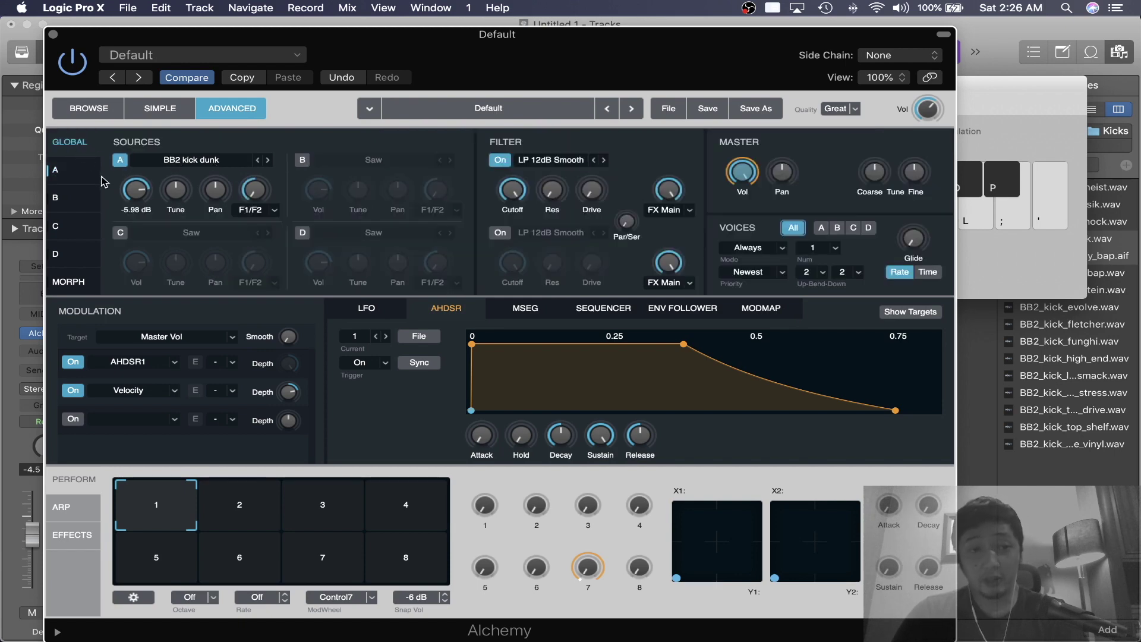
pyautogui.click(55, 171)
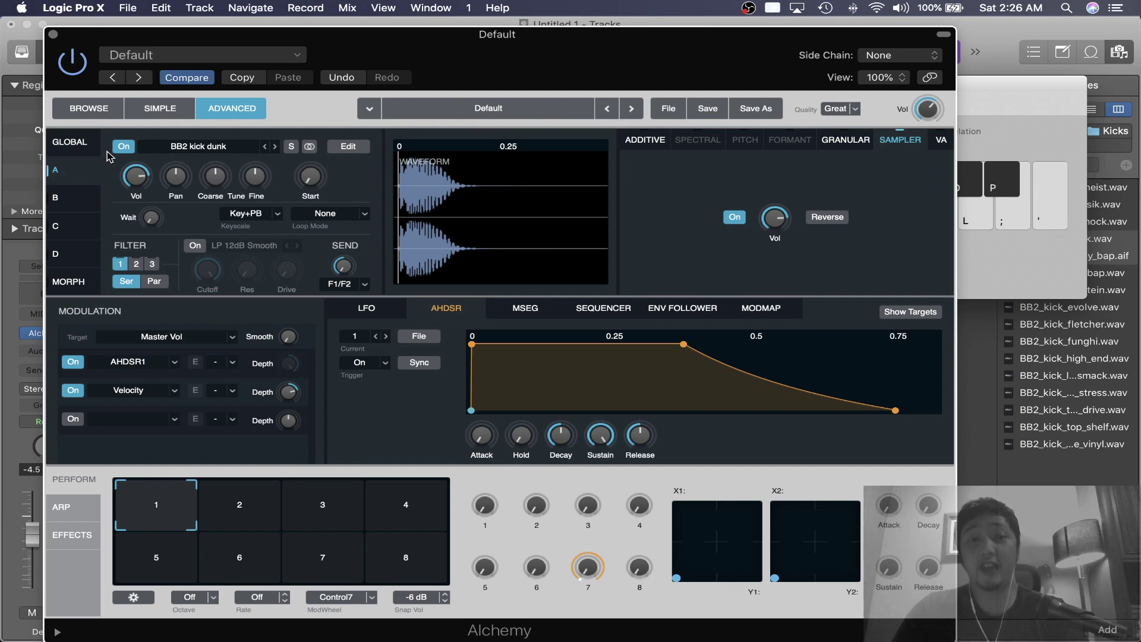
# - Open the zone editor for the kick sample to see its detected root key E0
pyautogui.click(348, 146)
pyautogui.moveTo(455, 37); pyautogui.dragTo(474, 28)
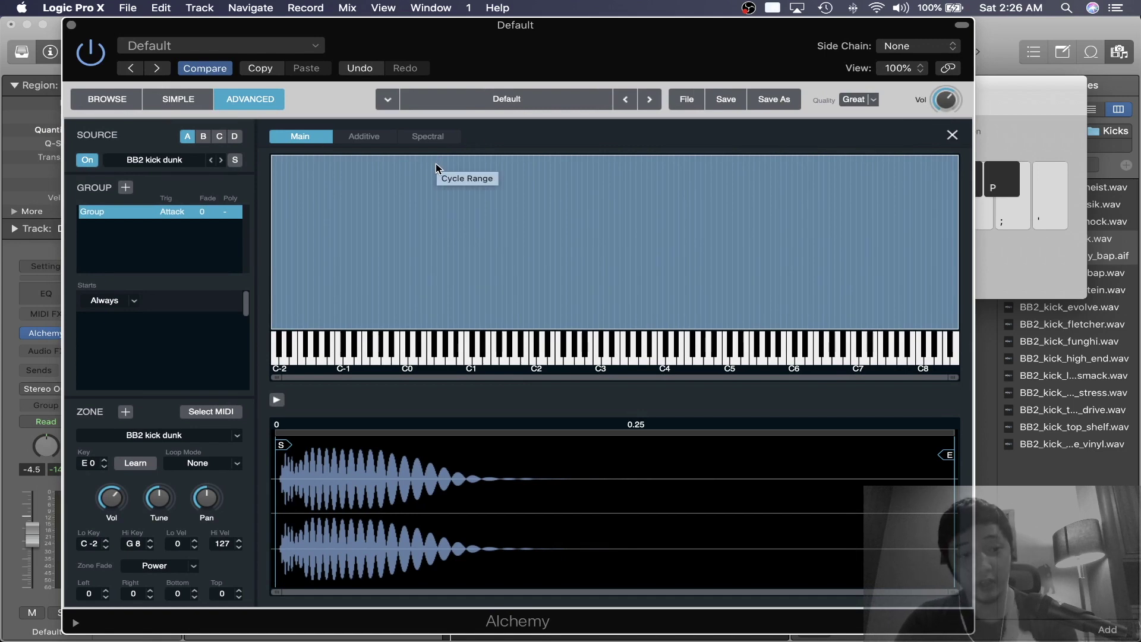
pyautogui.click(146, 462)
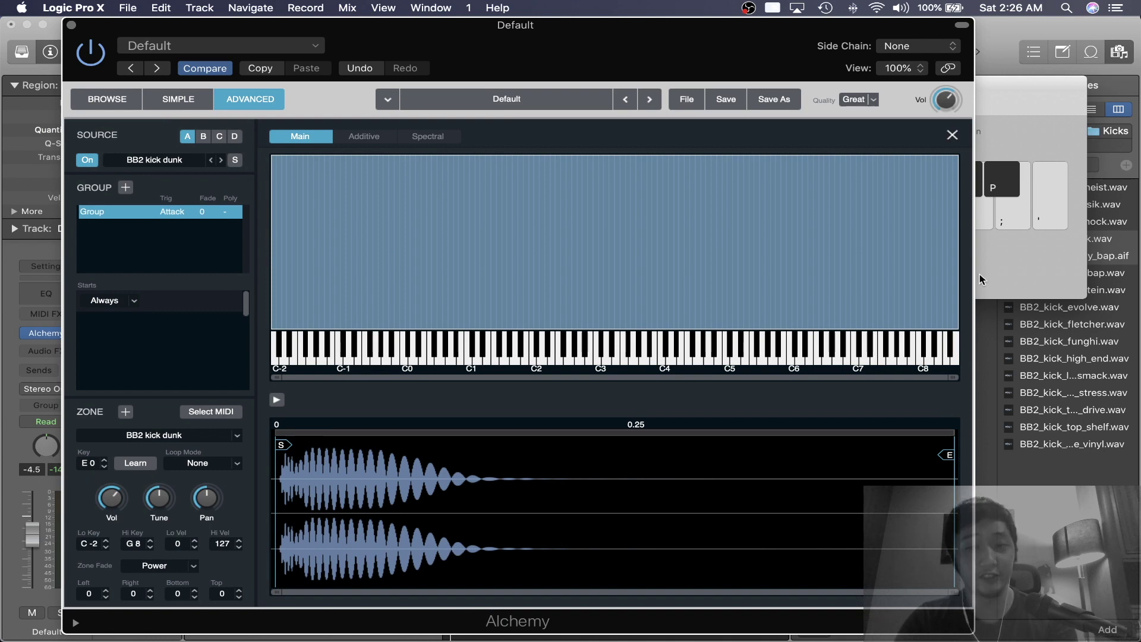
# - Drop Musical Typing to octave C0 and audition the kick on D0
pyautogui.click(1003, 152)
pyautogui.press('z')
pyautogui.press('z')
pyautogui.press('z')
pyautogui.press('d')
pyautogui.press('d')
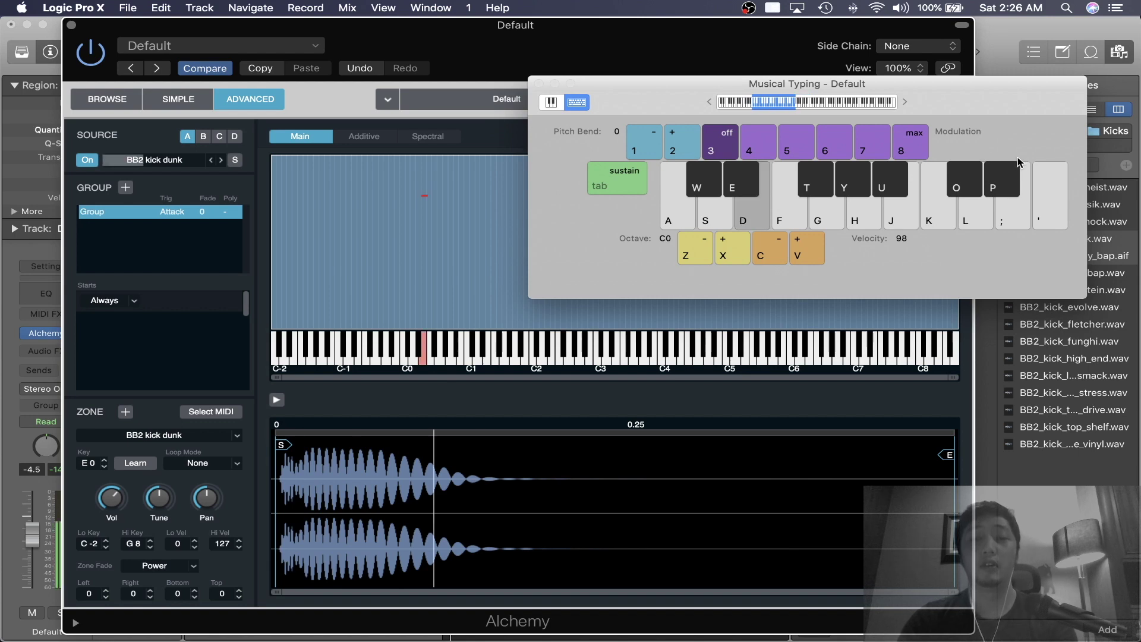
pyautogui.moveTo(994, 100); pyautogui.dragTo(731, 72)
pyautogui.press('d')
pyautogui.press('d')
pyautogui.press('d')
pyautogui.press('d')
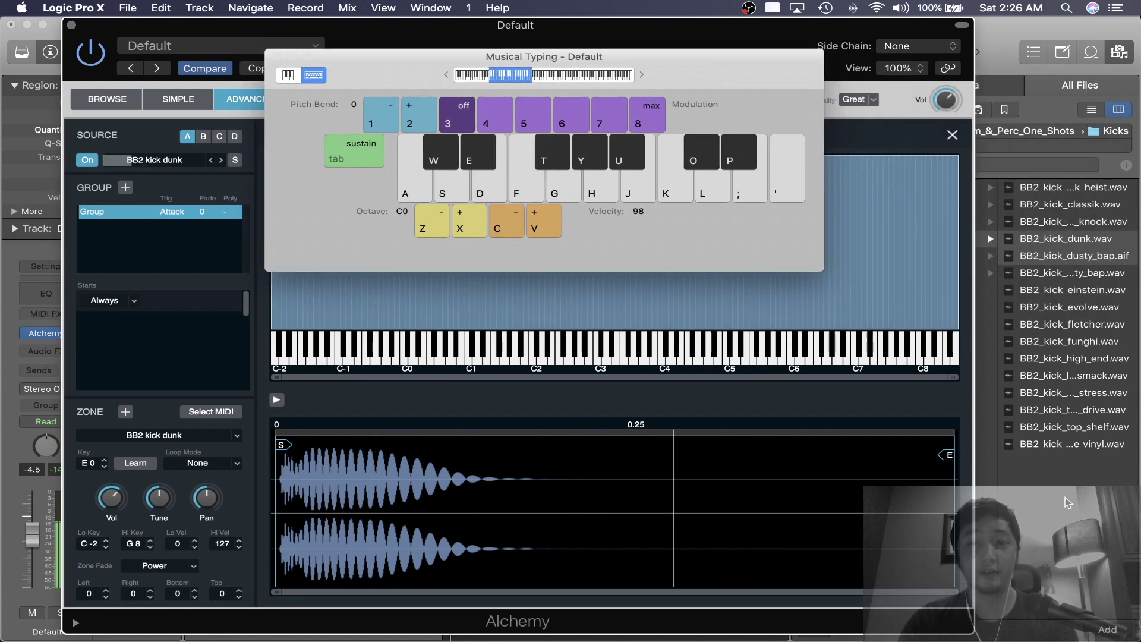
# - Reselect BB2_kick_dunk.wav, play it again, then close Musical Typing and Alchemy
pyautogui.click(1064, 325)
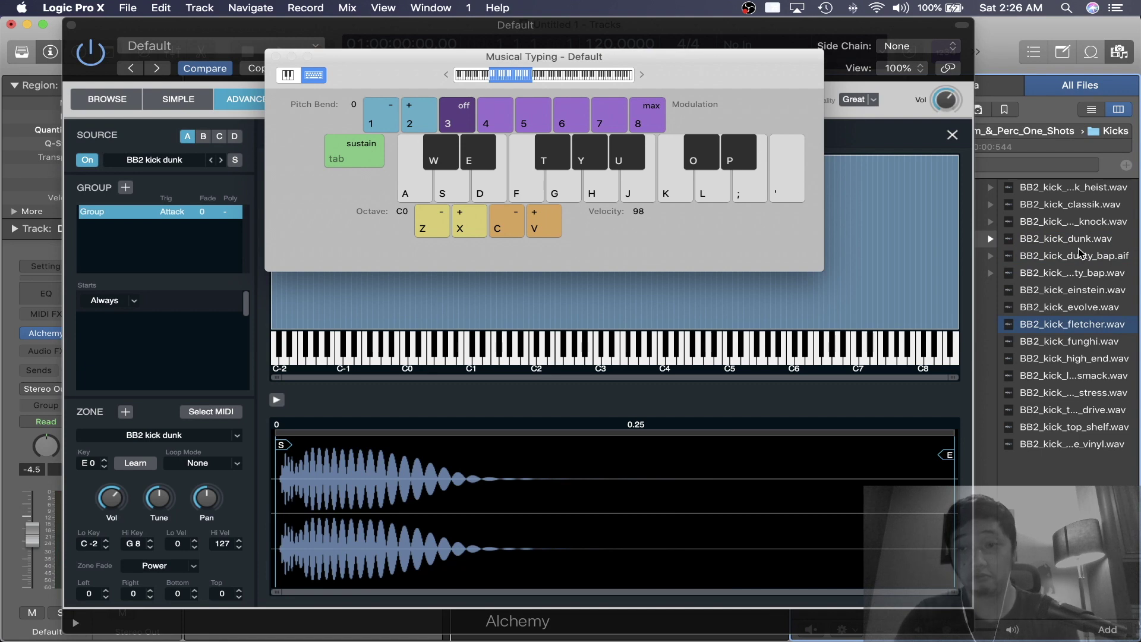
pyautogui.click(1081, 240)
pyautogui.press('e')
pyautogui.press('e')
pyautogui.press('super+k')
pyautogui.press('v')
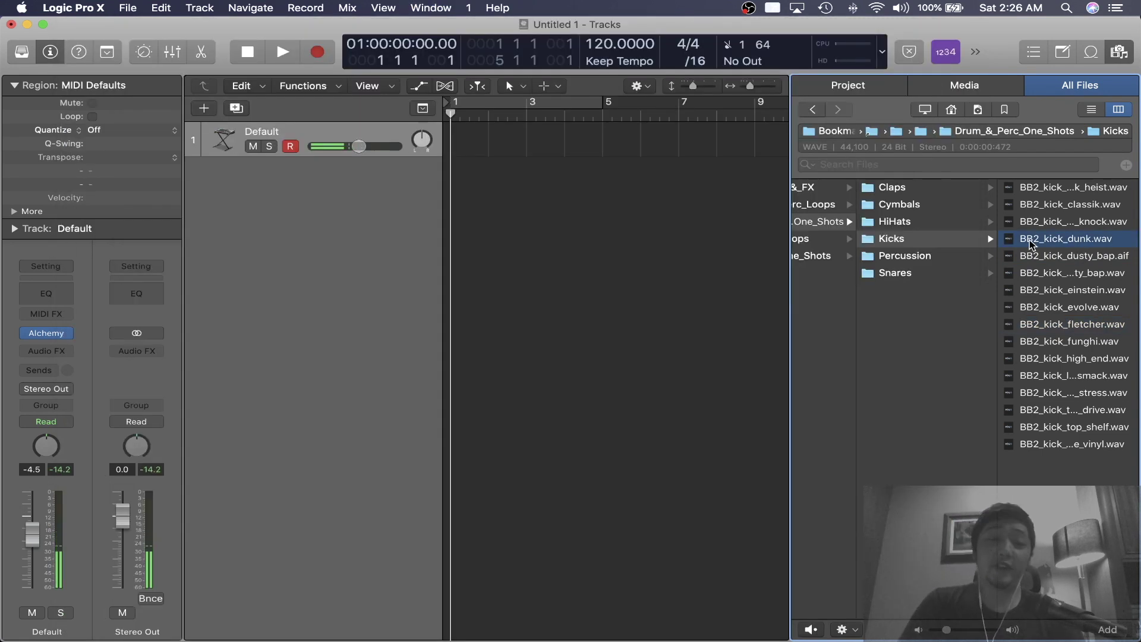